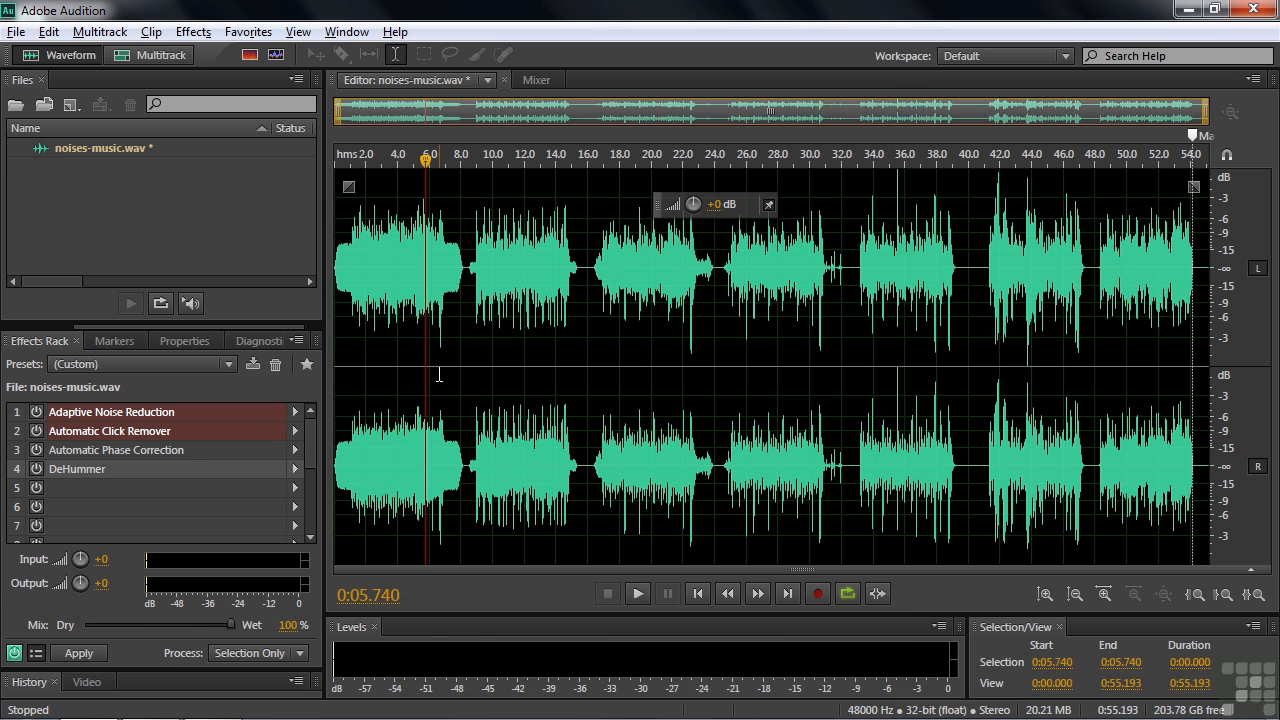
# Bring up the file browser from the open-files list, then dismiss it without opening anything
pyautogui.click(99, 207)
pyautogui.doubleClick(99, 207)
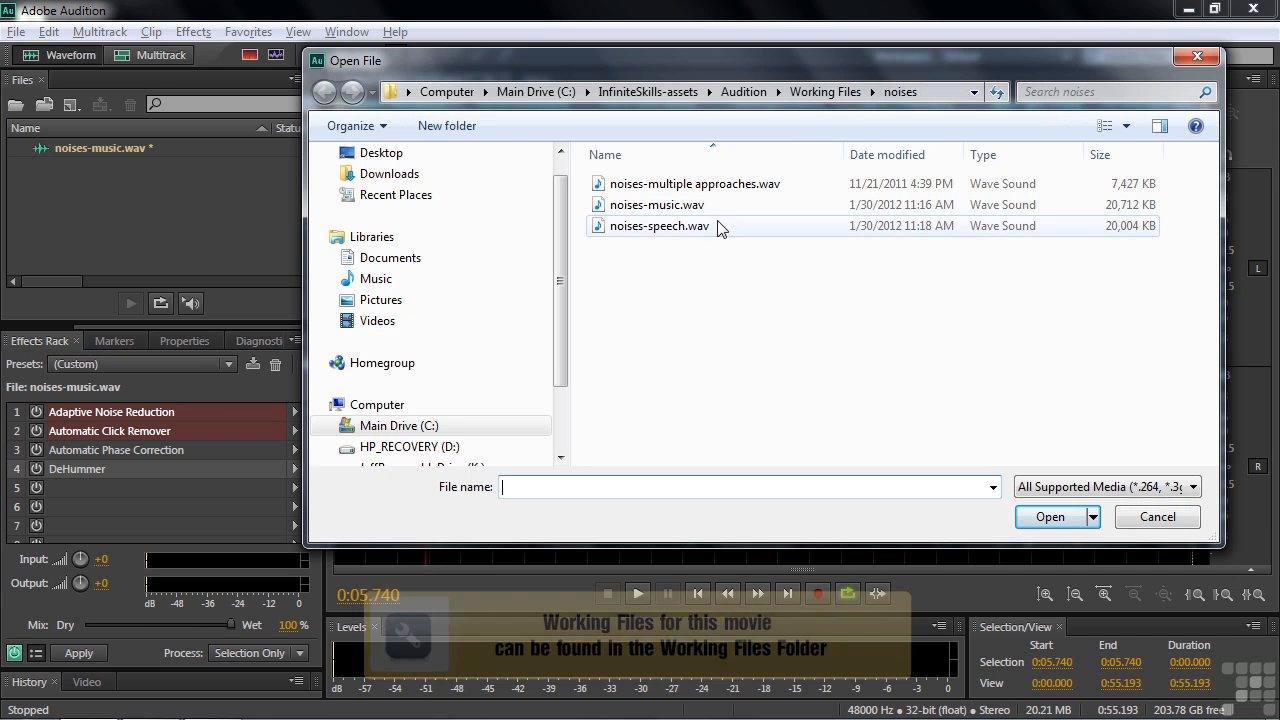
pyautogui.click(1150, 517)
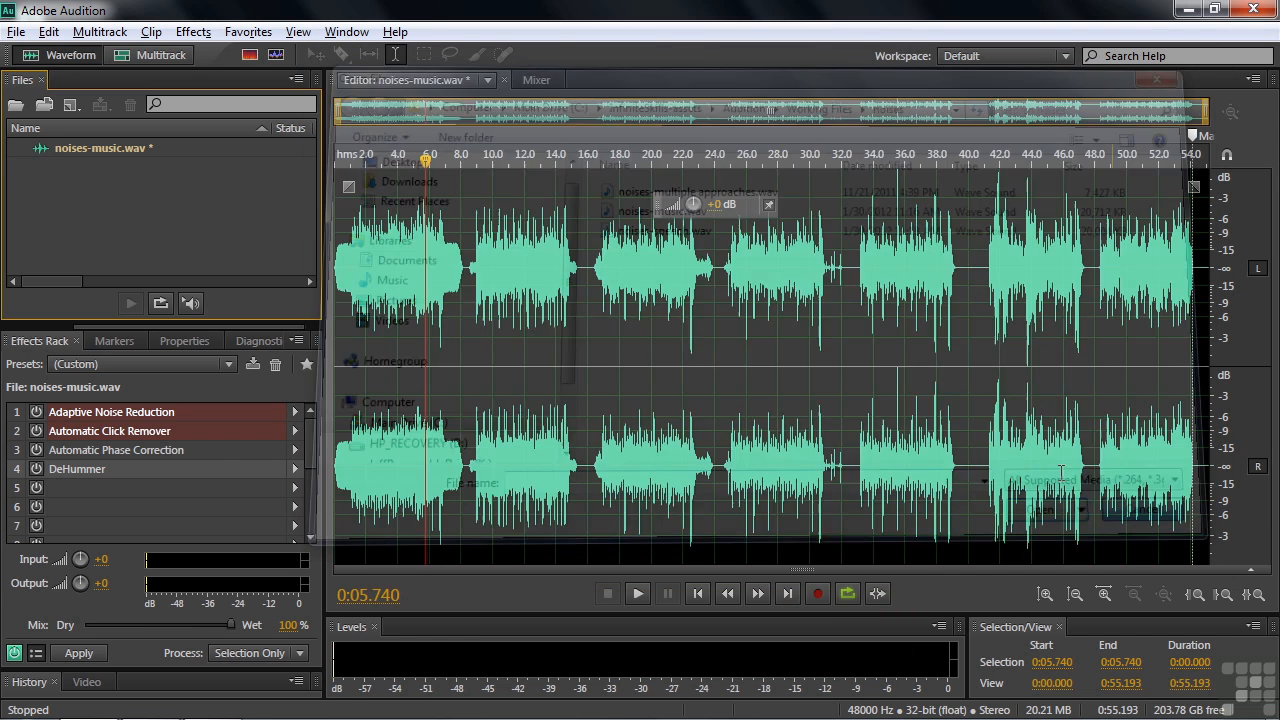
# Open the Adaptive Noise Reduction settings from slot 1 of the Effects Rack
pyautogui.click(193, 32)
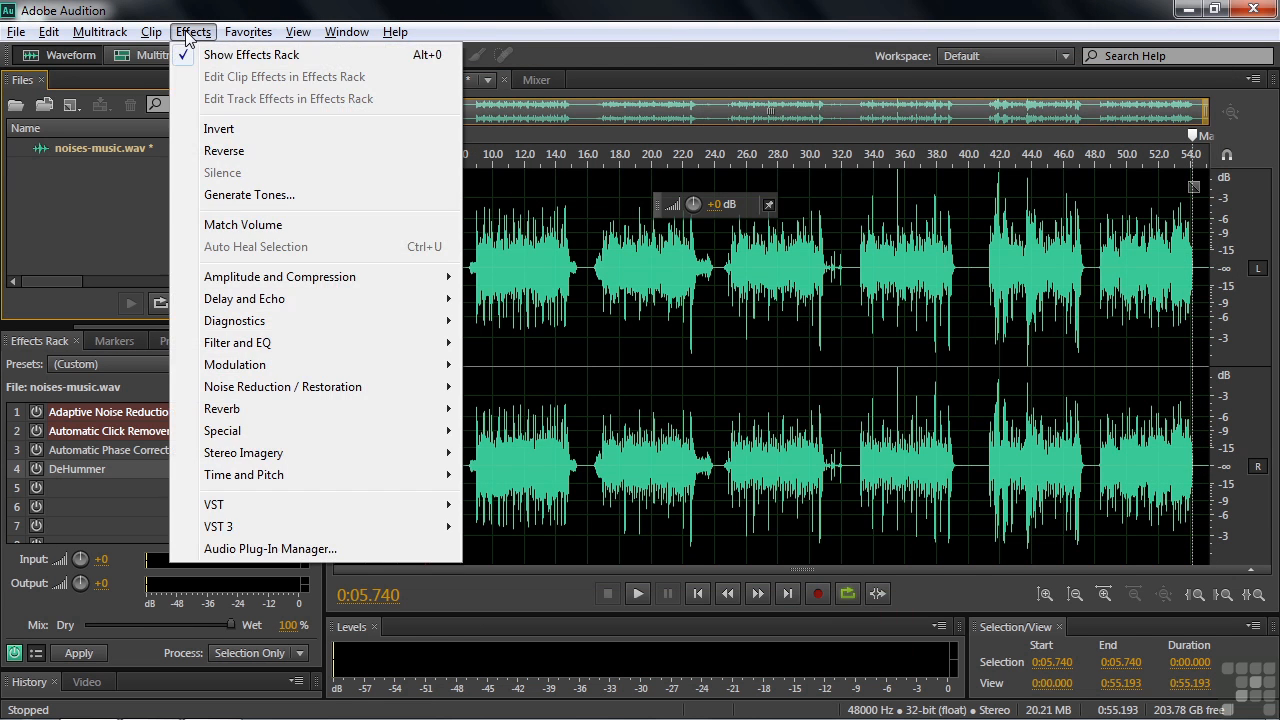
pyautogui.moveTo(278, 388)
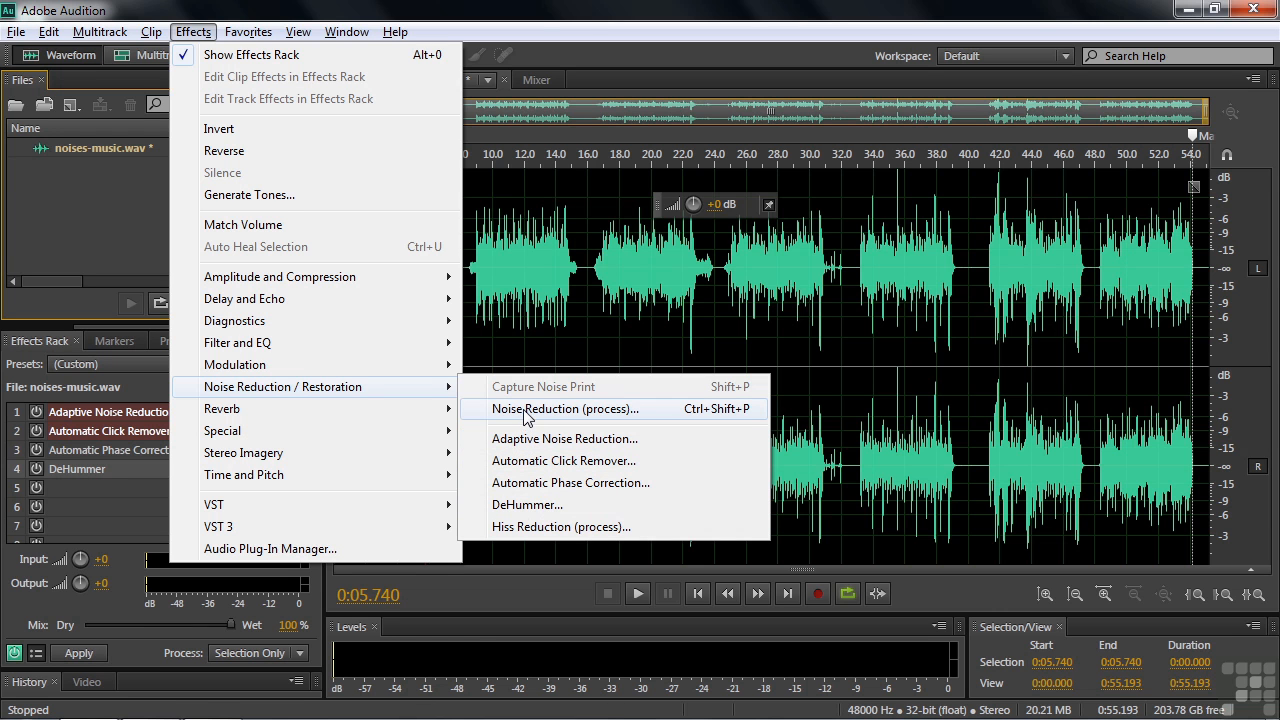
pyautogui.doubleClick(96, 411)
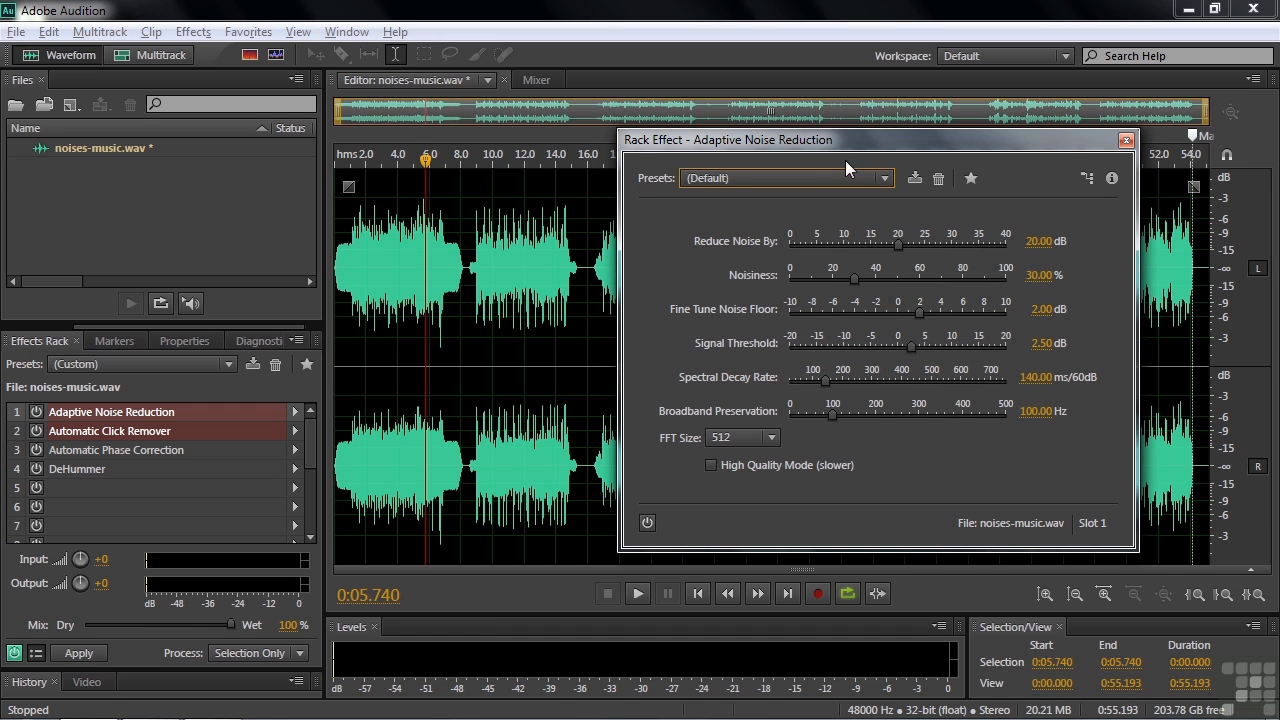
pyautogui.moveTo(426, 160); pyautogui.dragTo(470, 187)
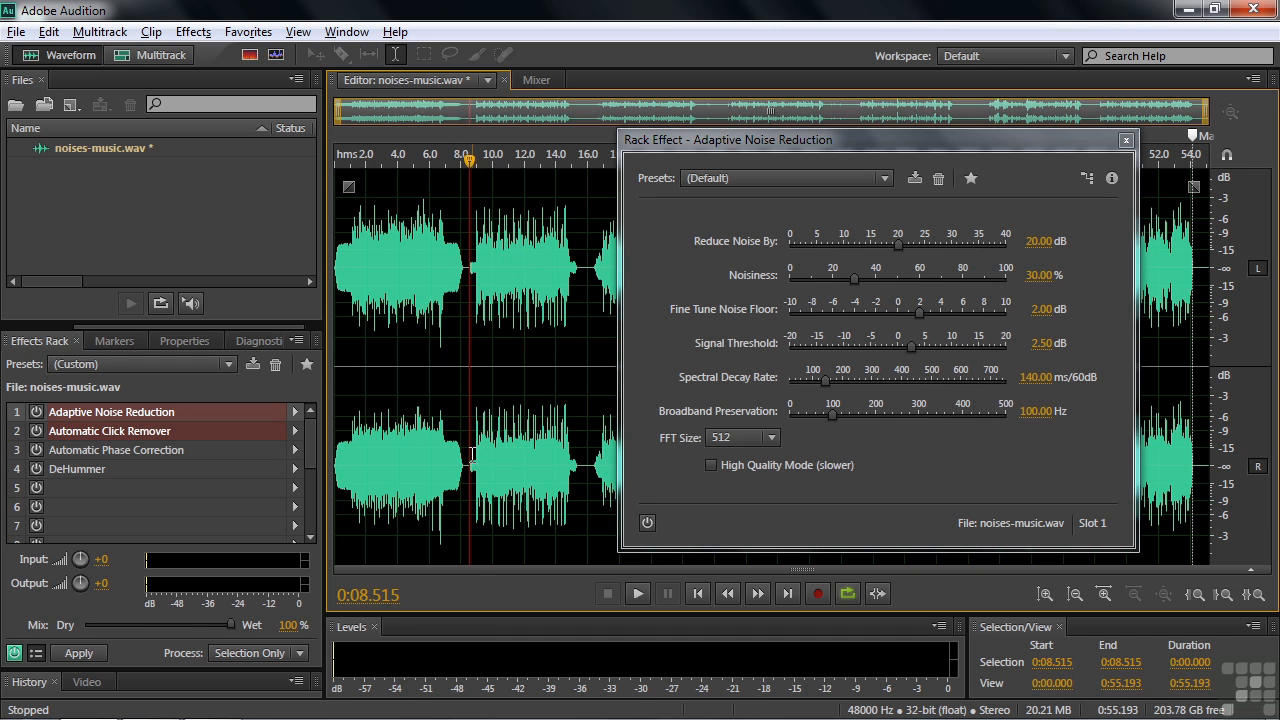
pyautogui.press('space')
pyautogui.press('space')
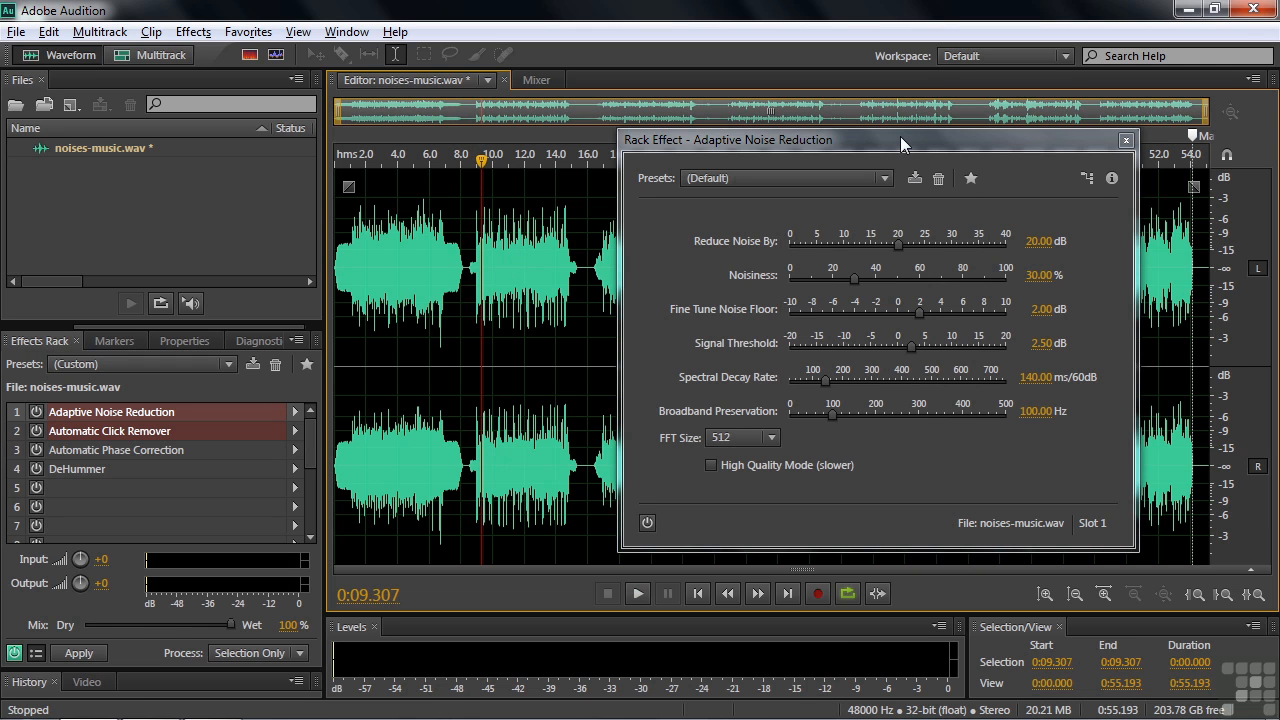
# Turn on Adaptive Noise Reduction and play the music from about 8.6 seconds to hear it
pyautogui.click(646, 522)
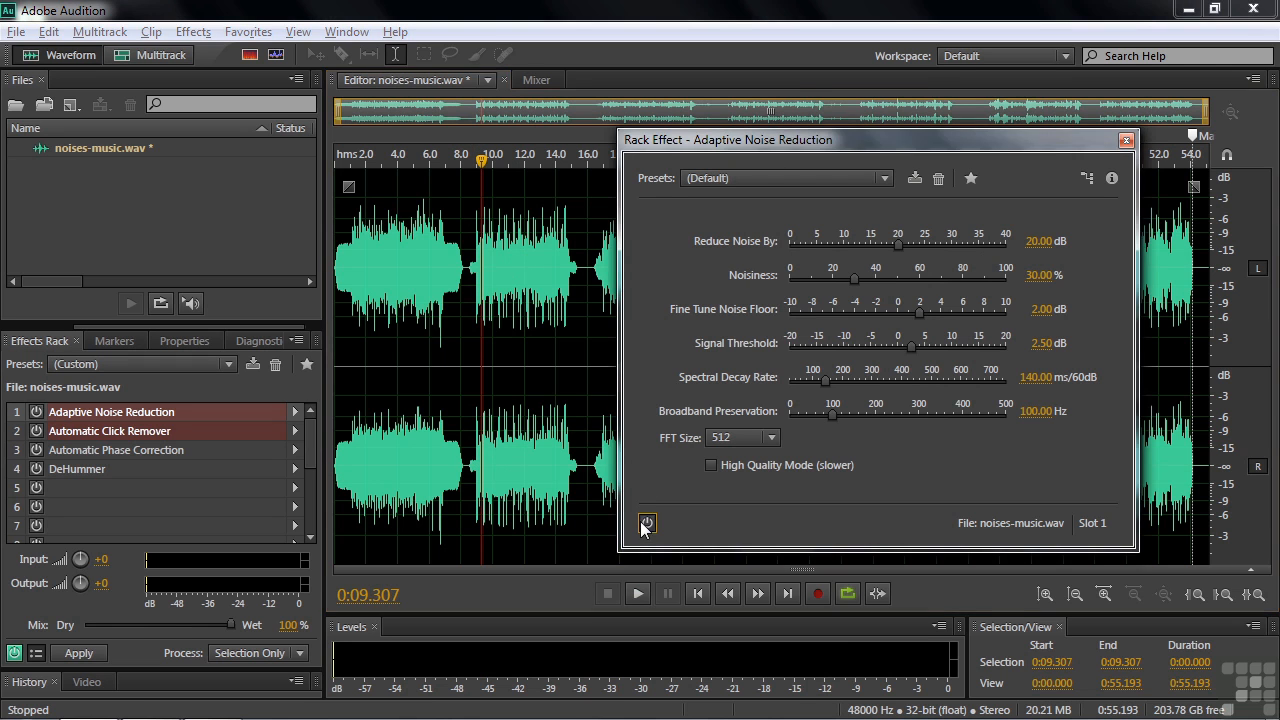
pyautogui.moveTo(481, 161); pyautogui.dragTo(467, 160)
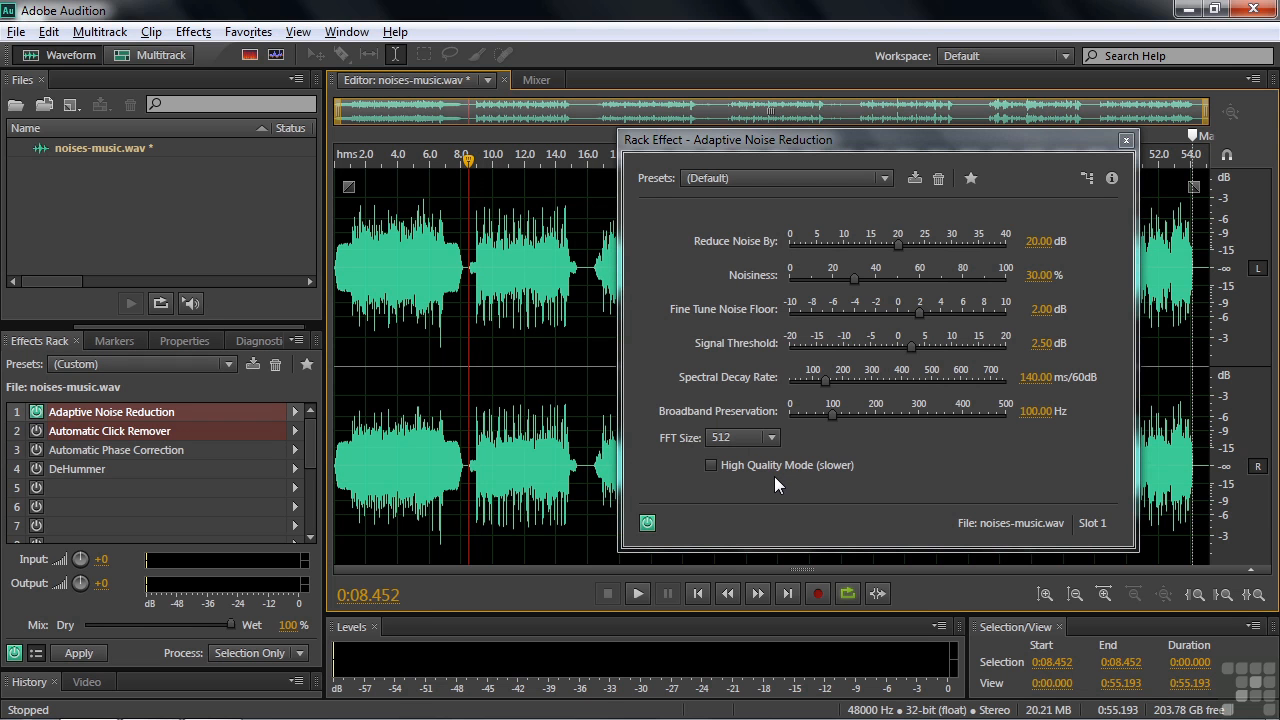
pyautogui.press('space')
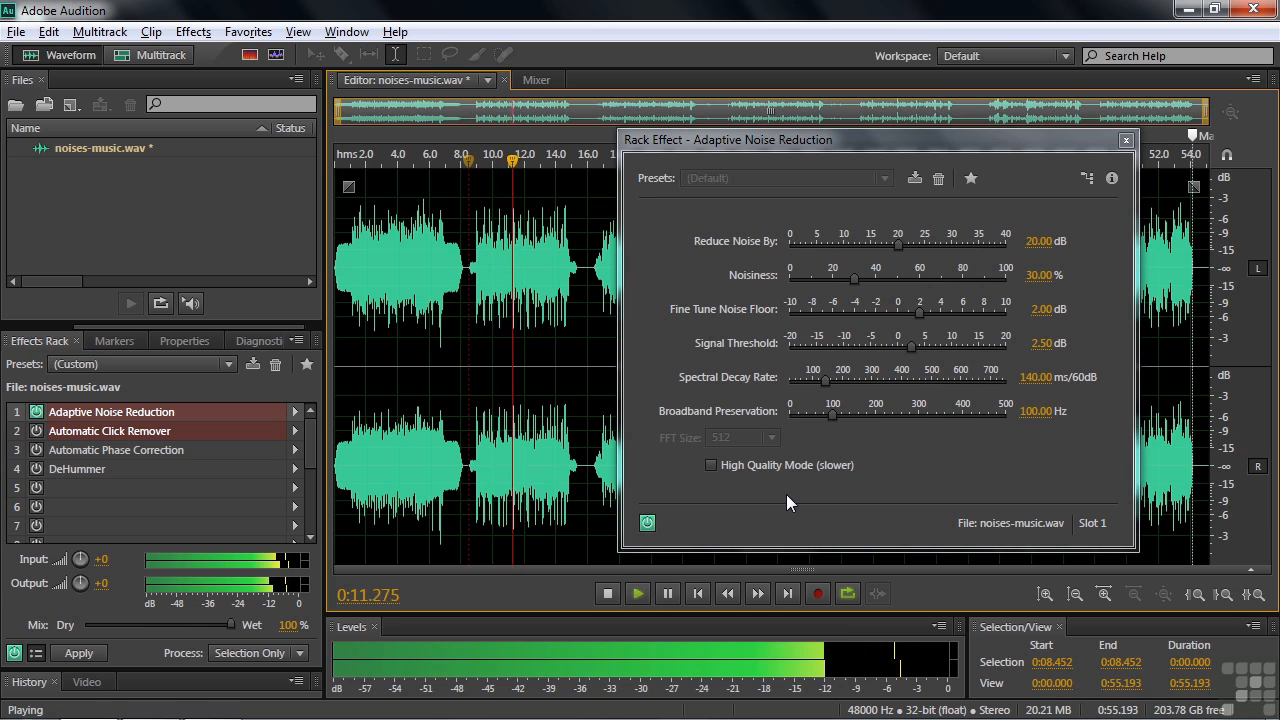
pyautogui.press('space')
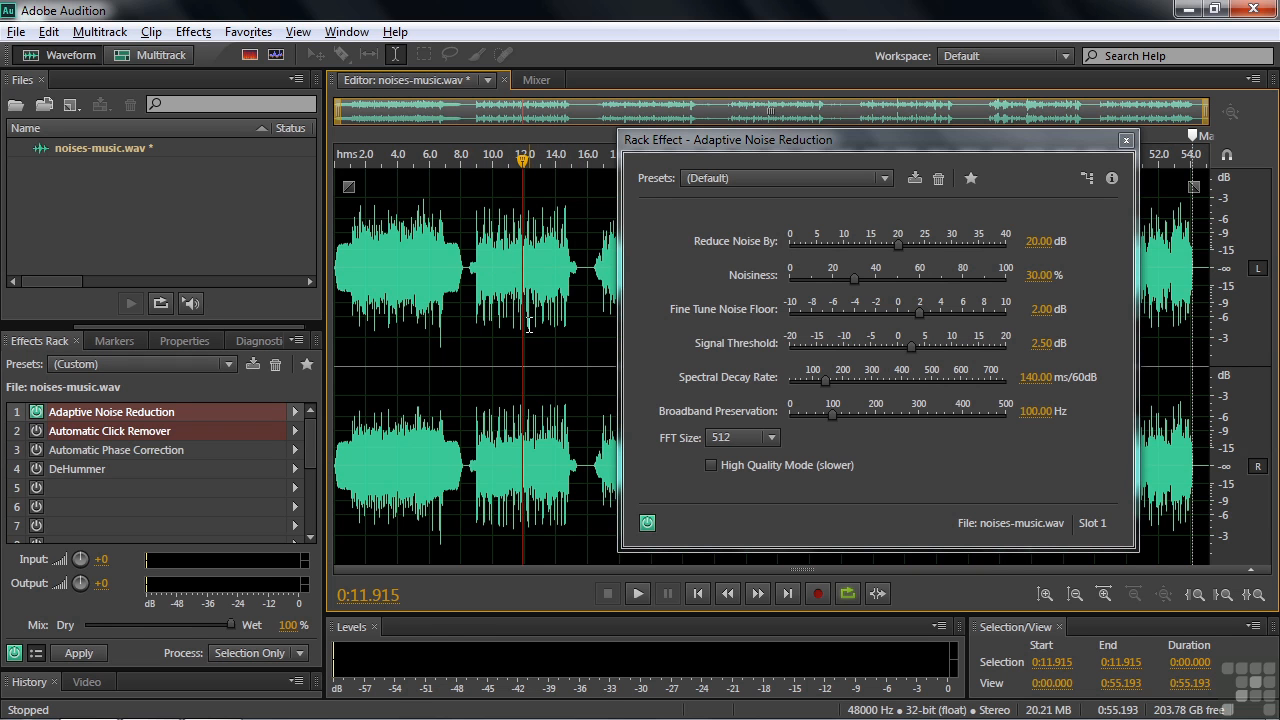
pyautogui.press('space')
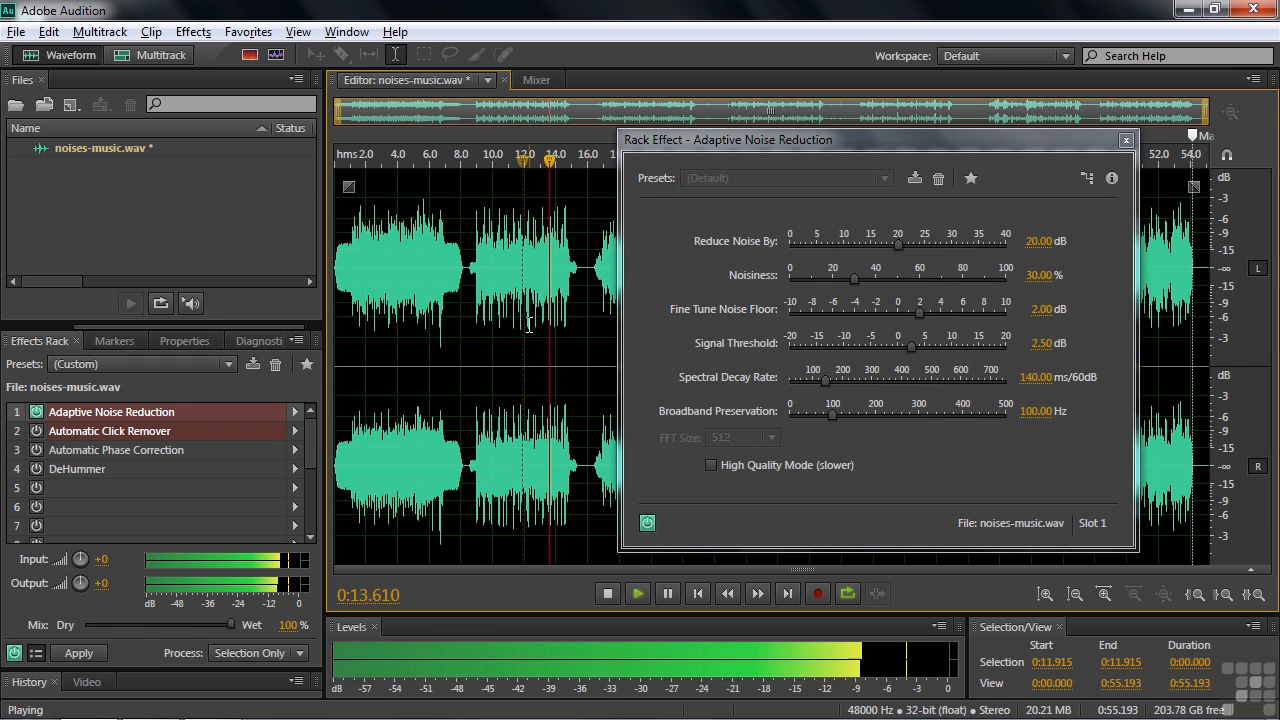
pyautogui.press('space')
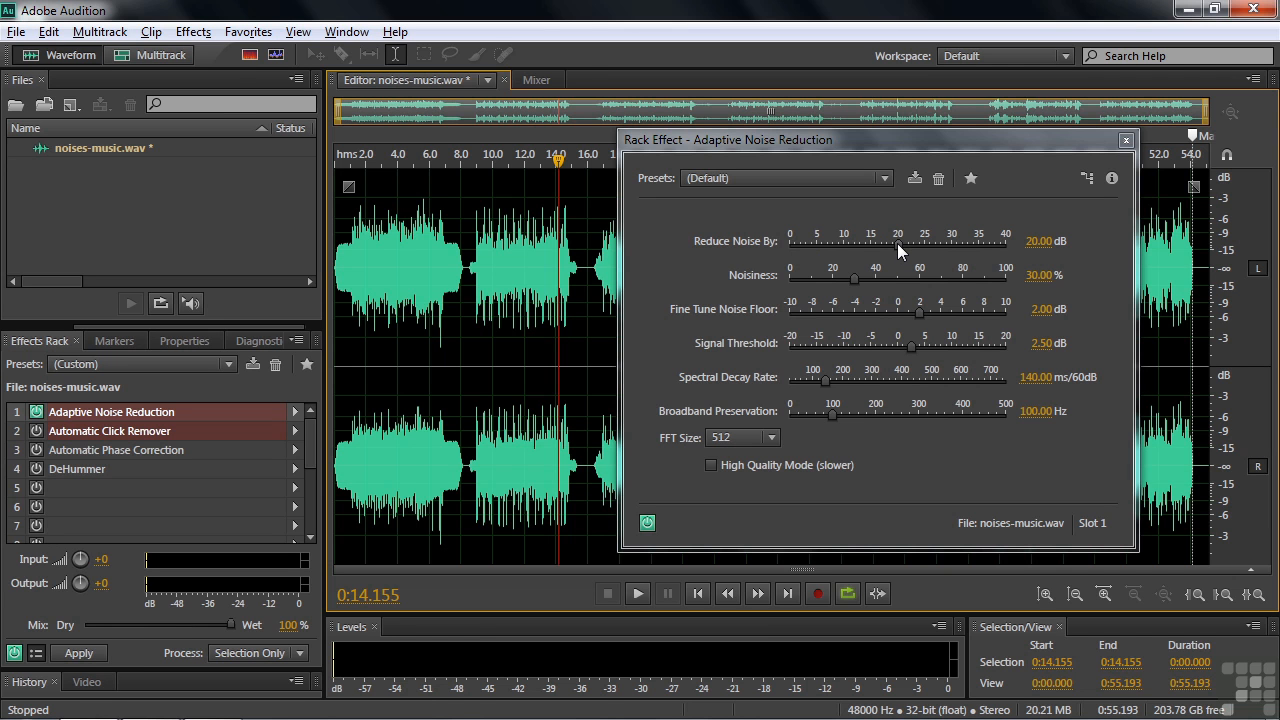
# Set Reduce Noise By to 21.29 dB and Noisiness to 91.29% during playback, then close the dialog
pyautogui.moveTo(558, 162); pyautogui.dragTo(467, 188)
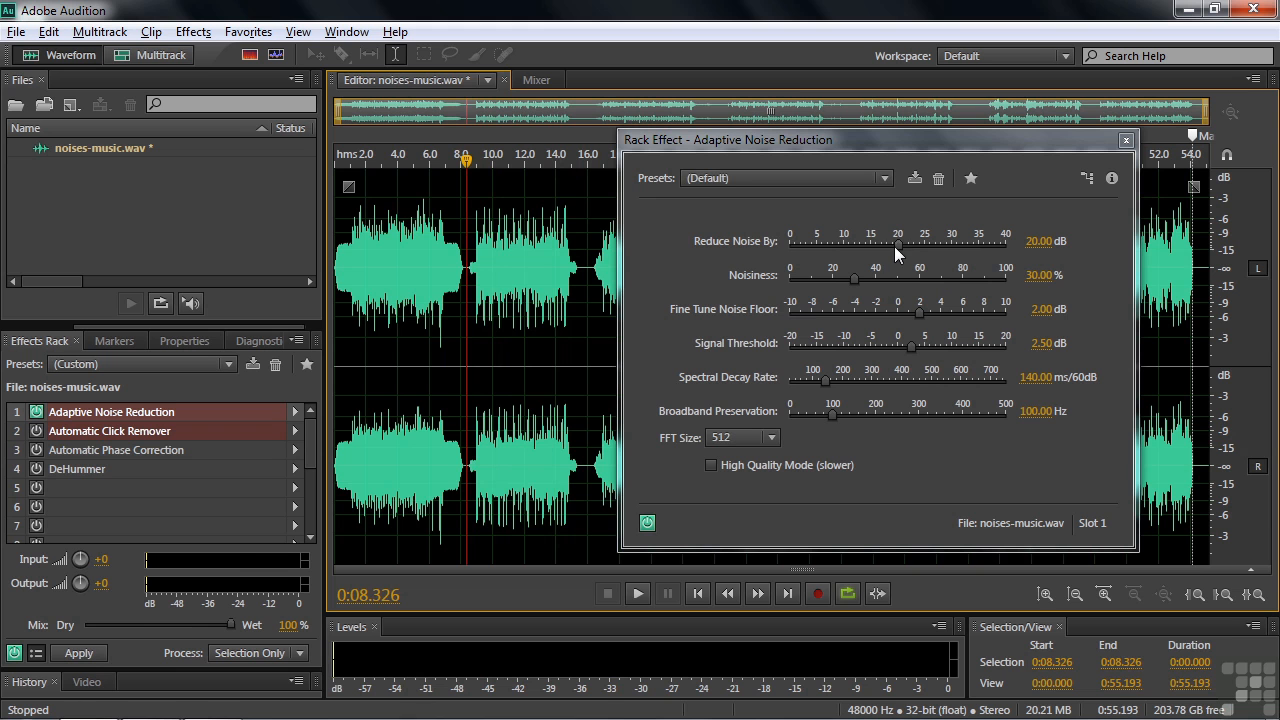
pyautogui.press('space')
pyautogui.moveTo(897, 244); pyautogui.dragTo(990, 285)
pyautogui.press('space')
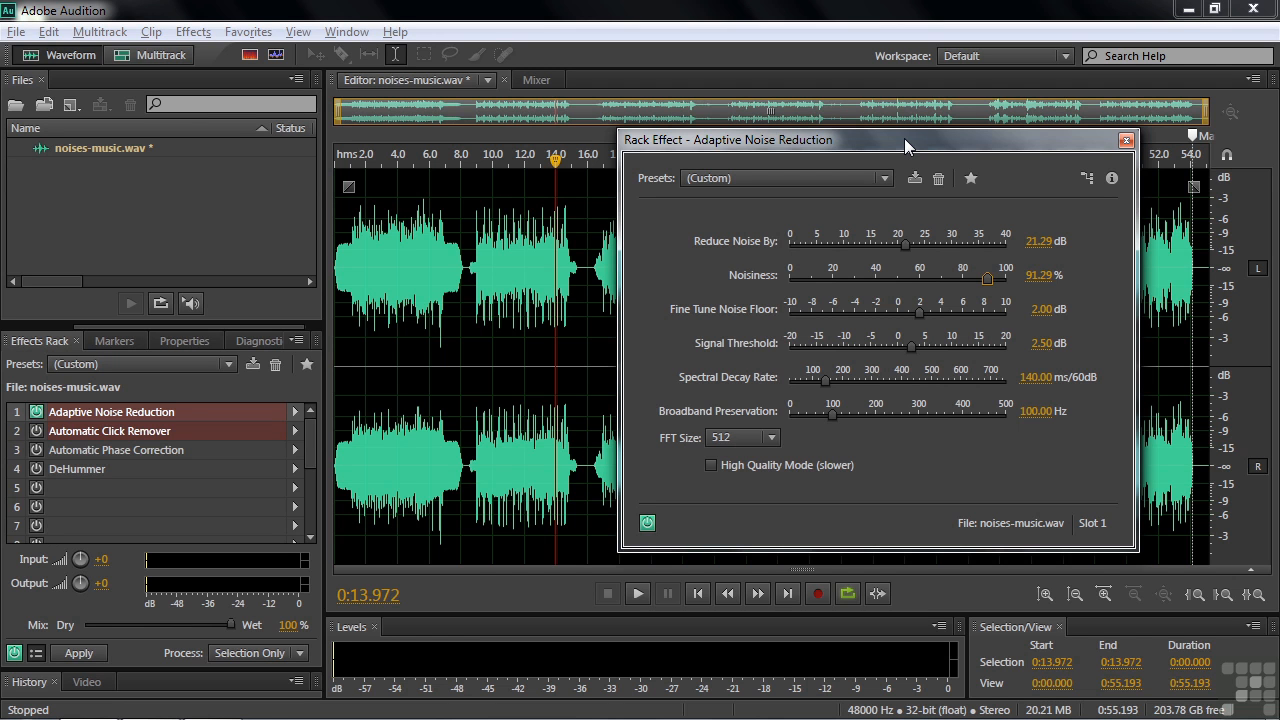
pyautogui.click(1126, 140)
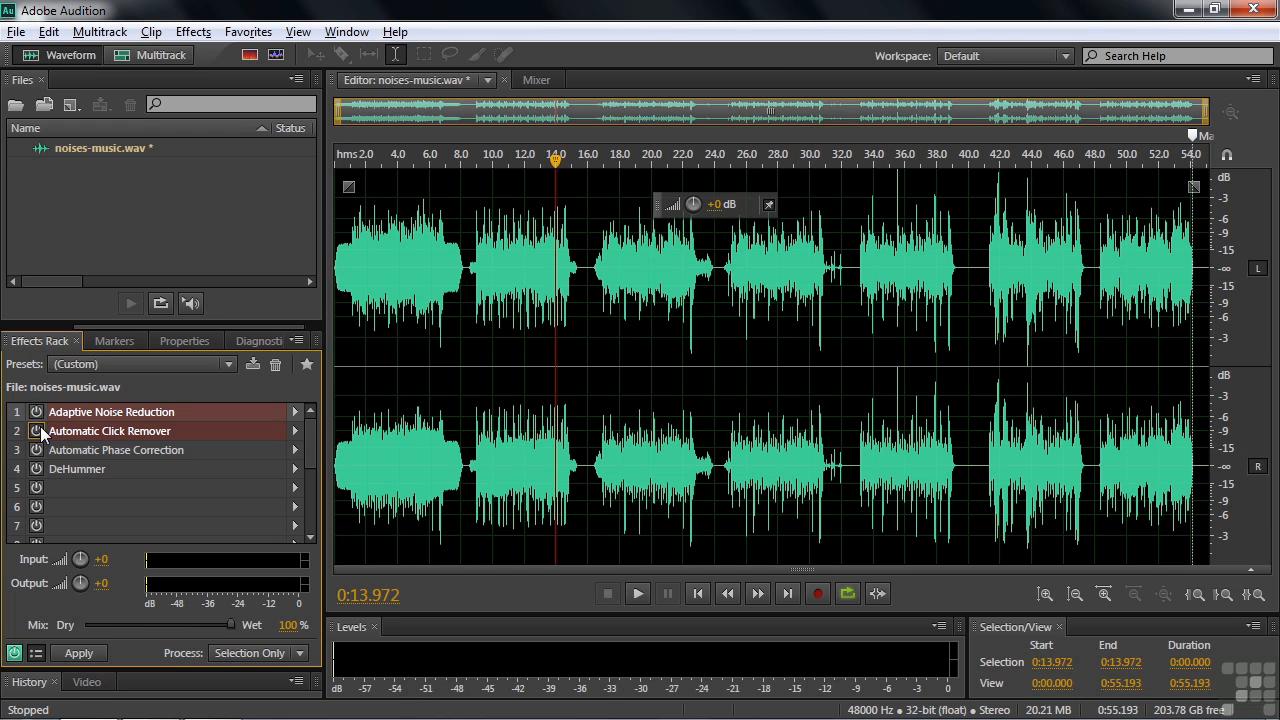
# Open Automatic Click Remover from rack slot 2, enabled at Default Threshold 30 and Complexity 16
pyautogui.doubleClick(82, 433)
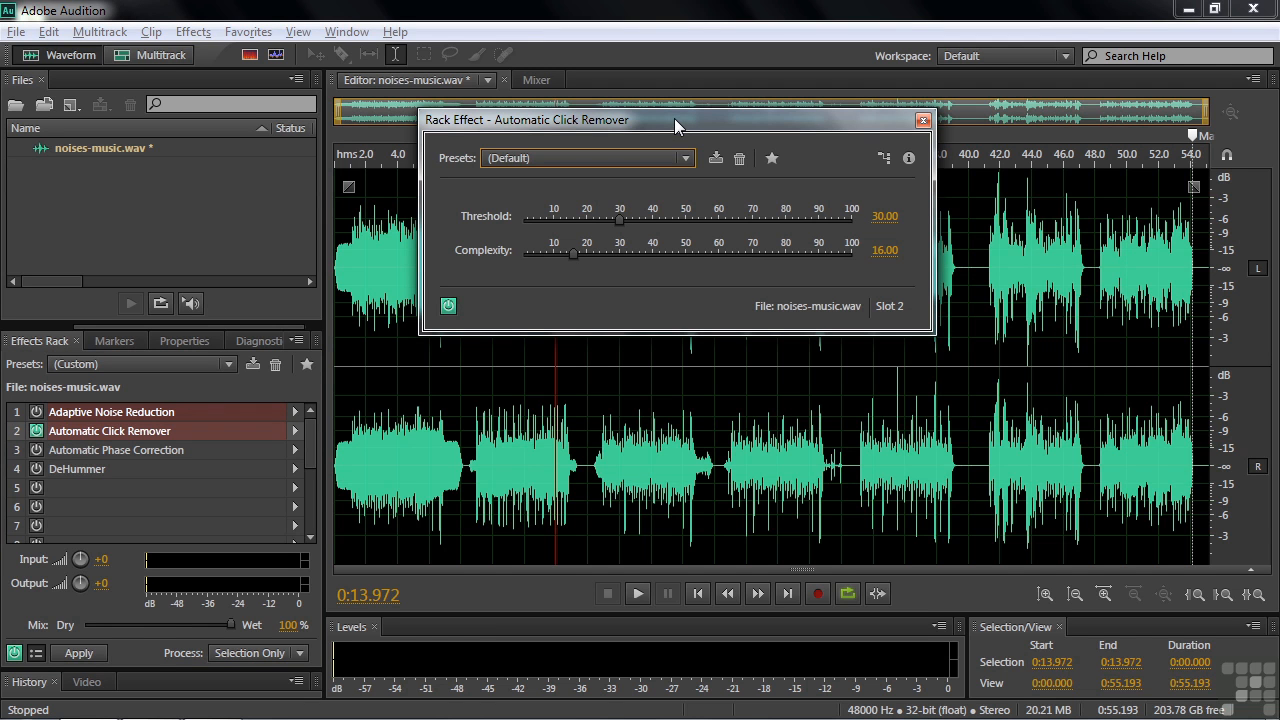
pyautogui.click(194, 34)
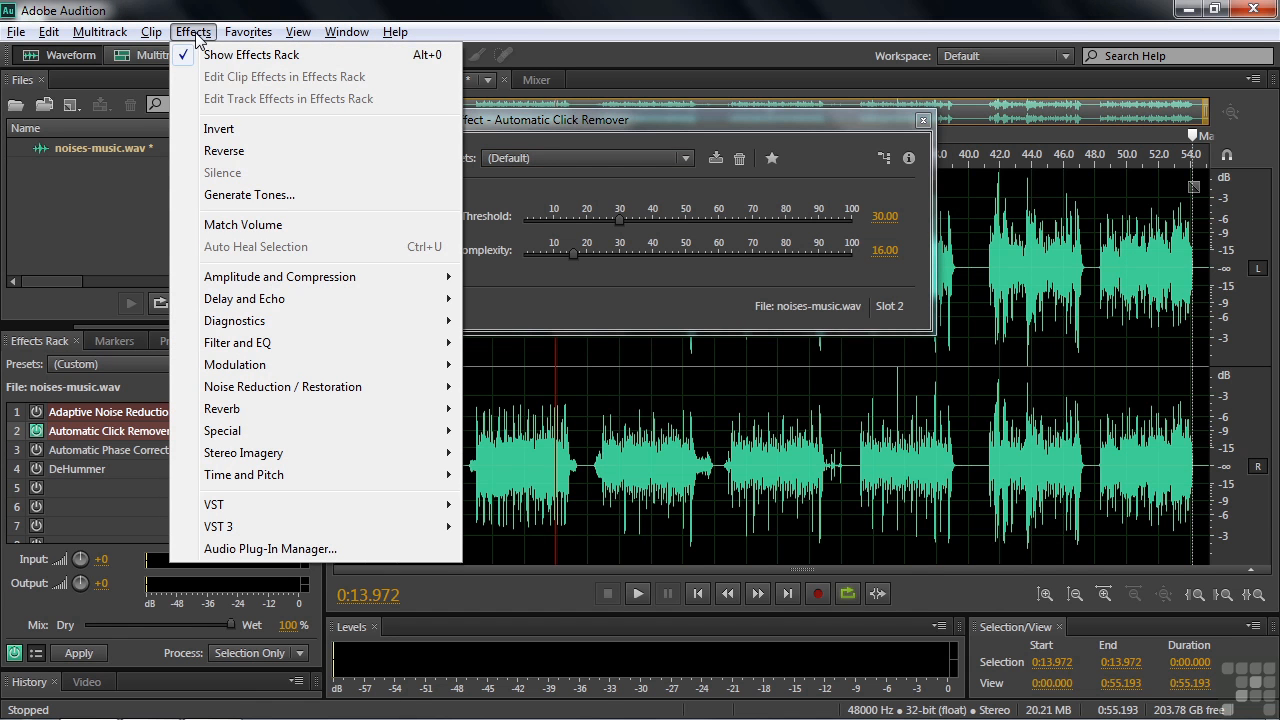
# Run a DeClicker diagnostic scan on noises-music.wav and scroll its list of 115 problems
pyautogui.moveTo(251, 323)
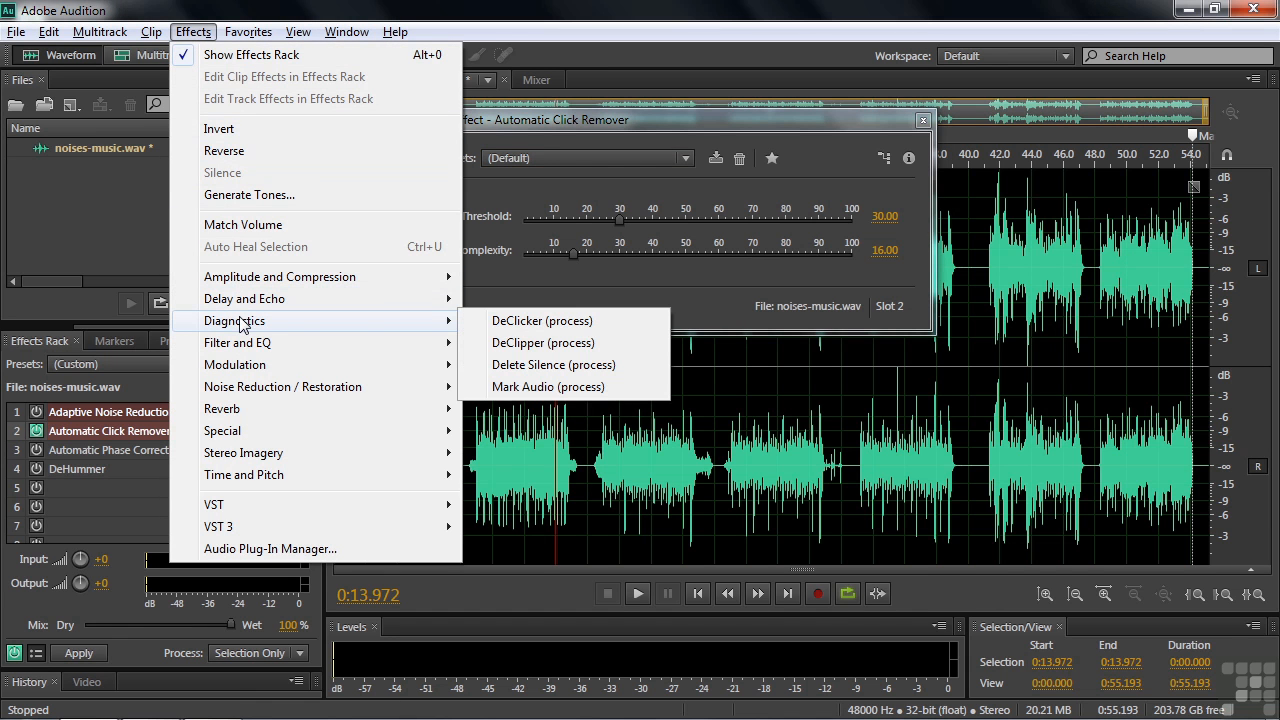
pyautogui.click(547, 322)
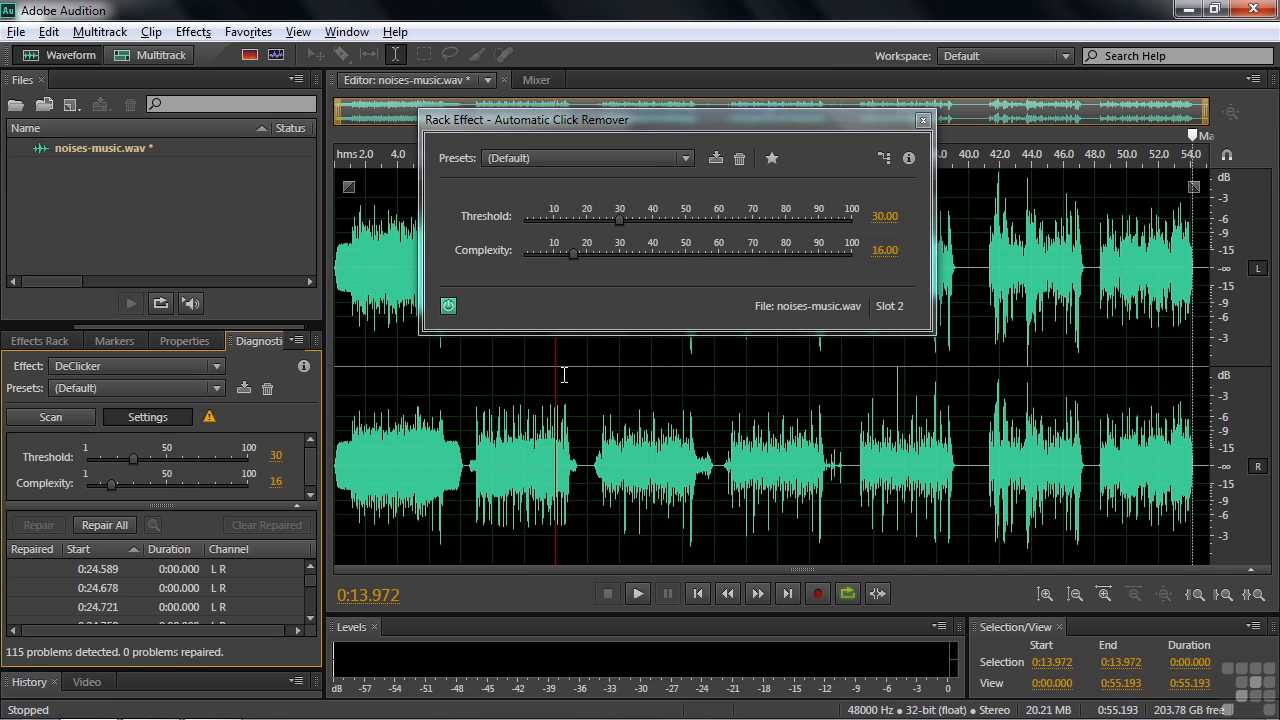
pyautogui.moveTo(640, 122); pyautogui.dragTo(645, 122)
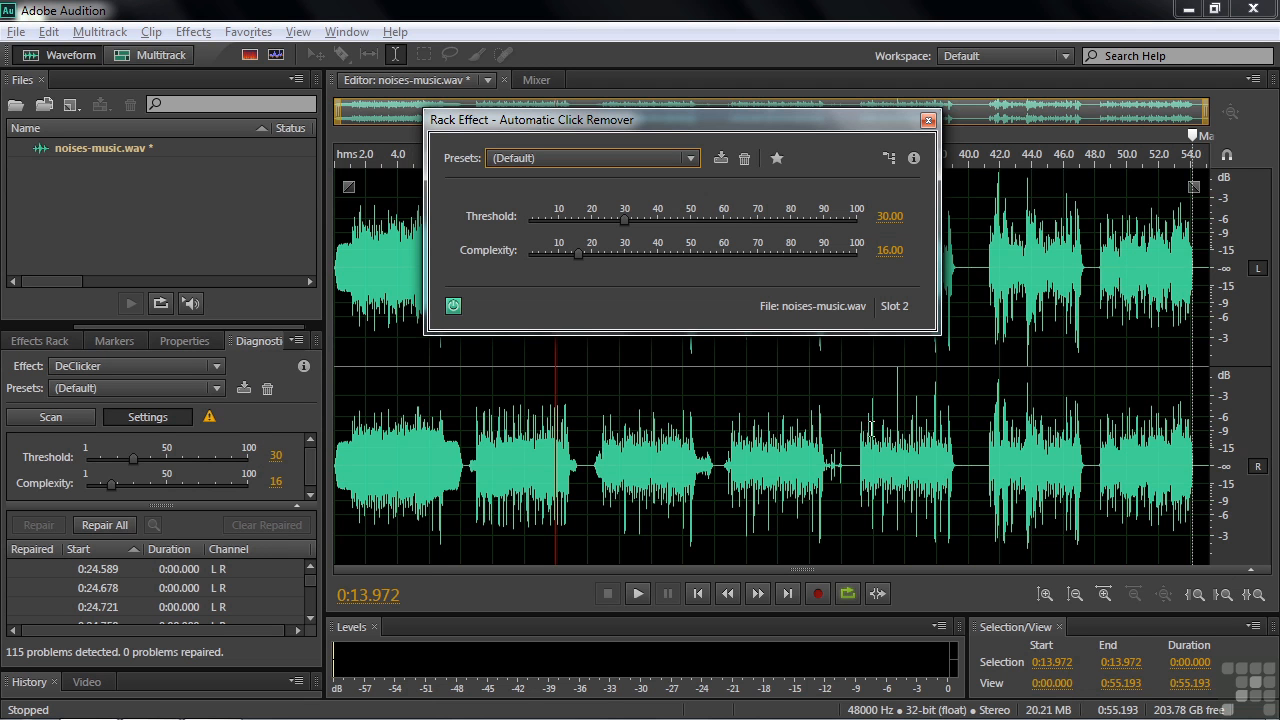
pyautogui.click(312, 580)
pyautogui.moveTo(312, 580)
pyautogui.mouseDown()
pyautogui.moveTo(312, 618)
pyautogui.moveTo(313, 588)
pyautogui.mouseUp()
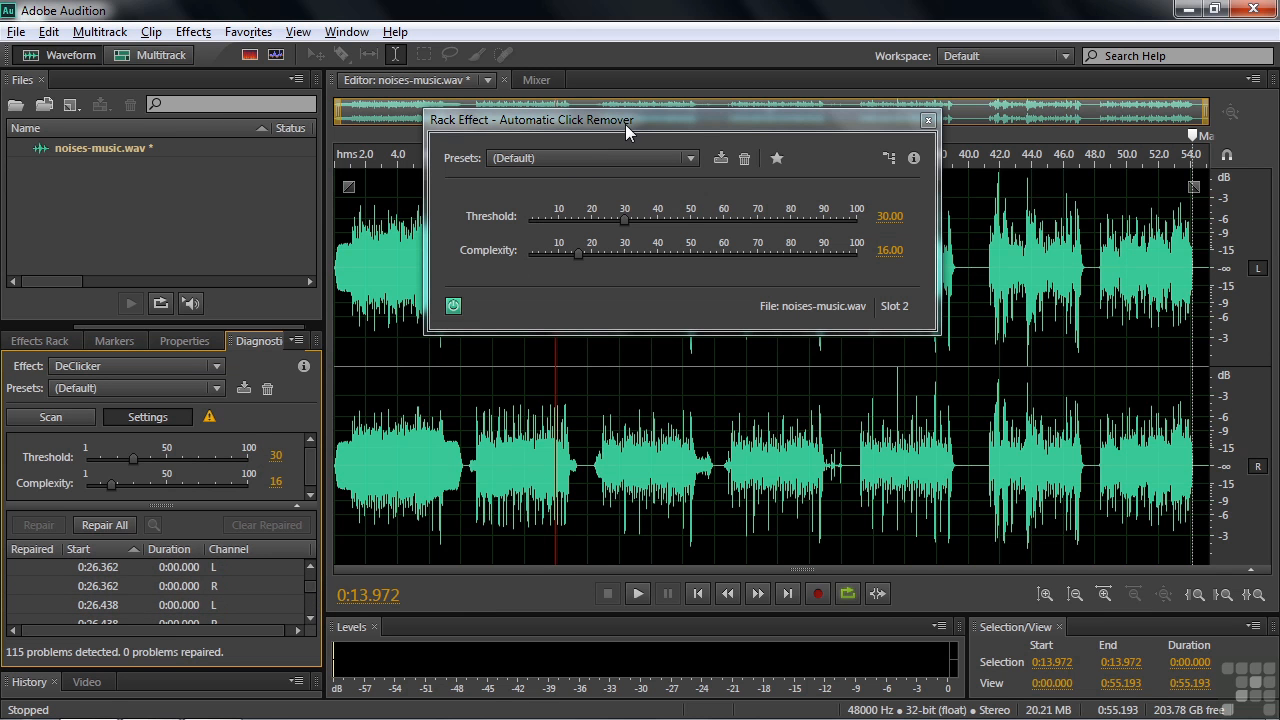
# Set the Automatic Click Remover Threshold to 5.63 and Complexity to 60.84
pyautogui.click(42, 341)
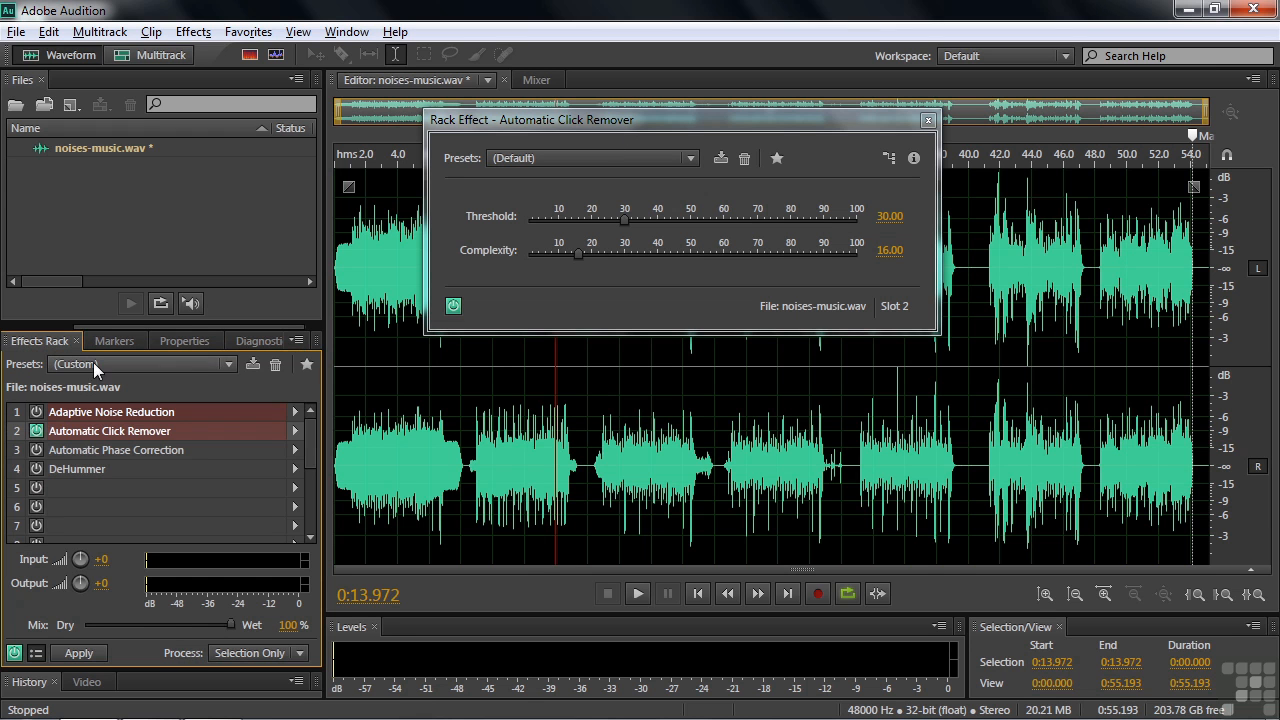
pyautogui.moveTo(624, 220); pyautogui.dragTo(544, 238)
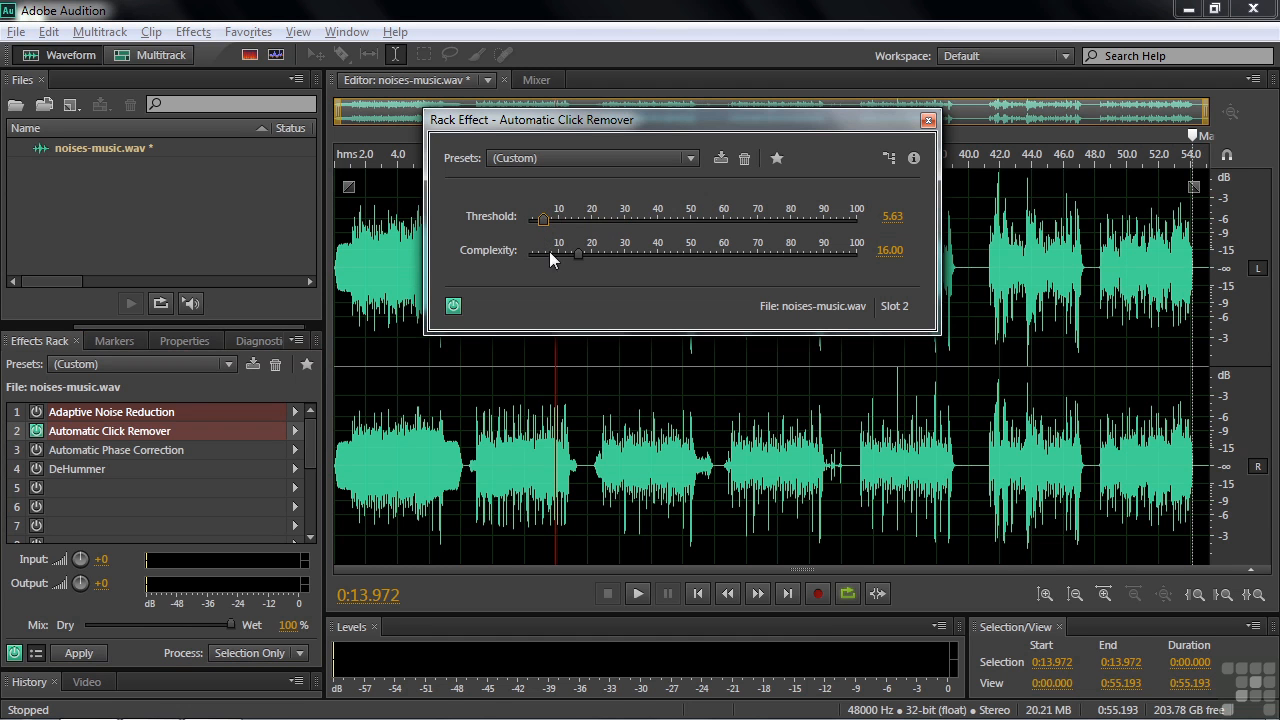
pyautogui.moveTo(577, 253); pyautogui.dragTo(758, 263)
pyautogui.moveTo(760, 249); pyautogui.dragTo(728, 251)
# Play passages from about 24.5, 33, 36.5 and 24.6 seconds to compare the cleaned audio
pyautogui.click(721, 440)
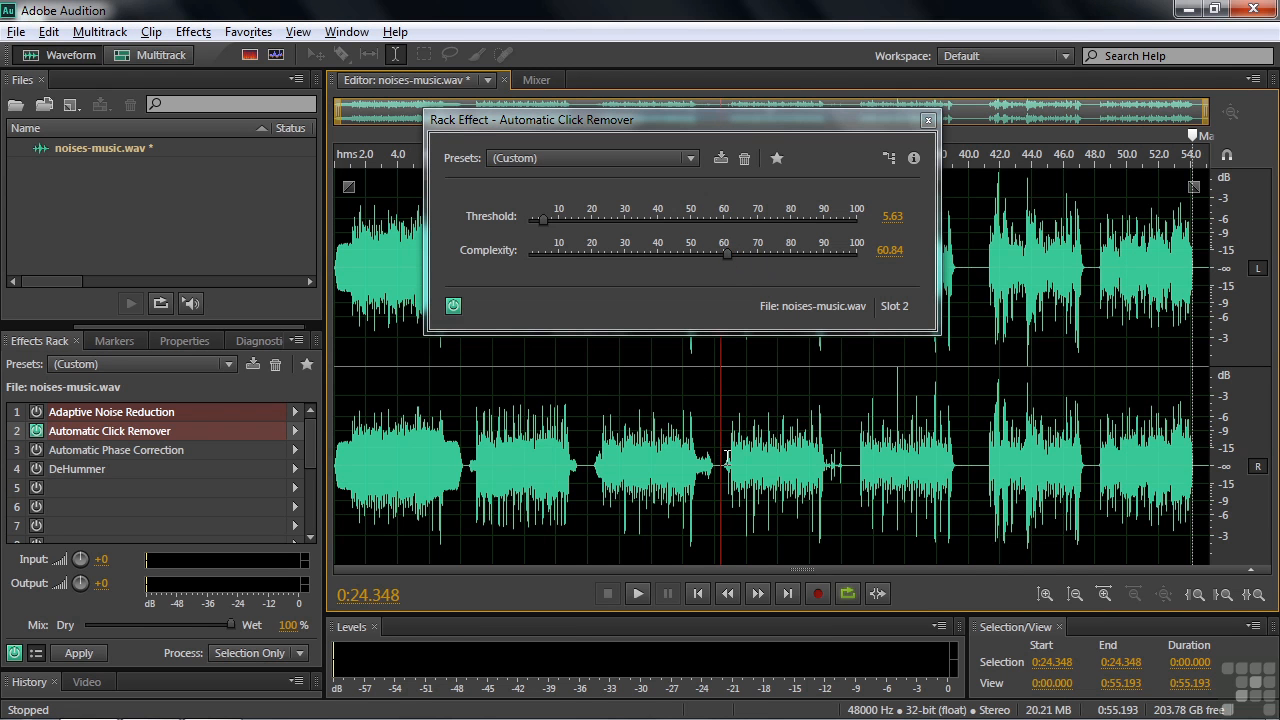
pyautogui.click(722, 461)
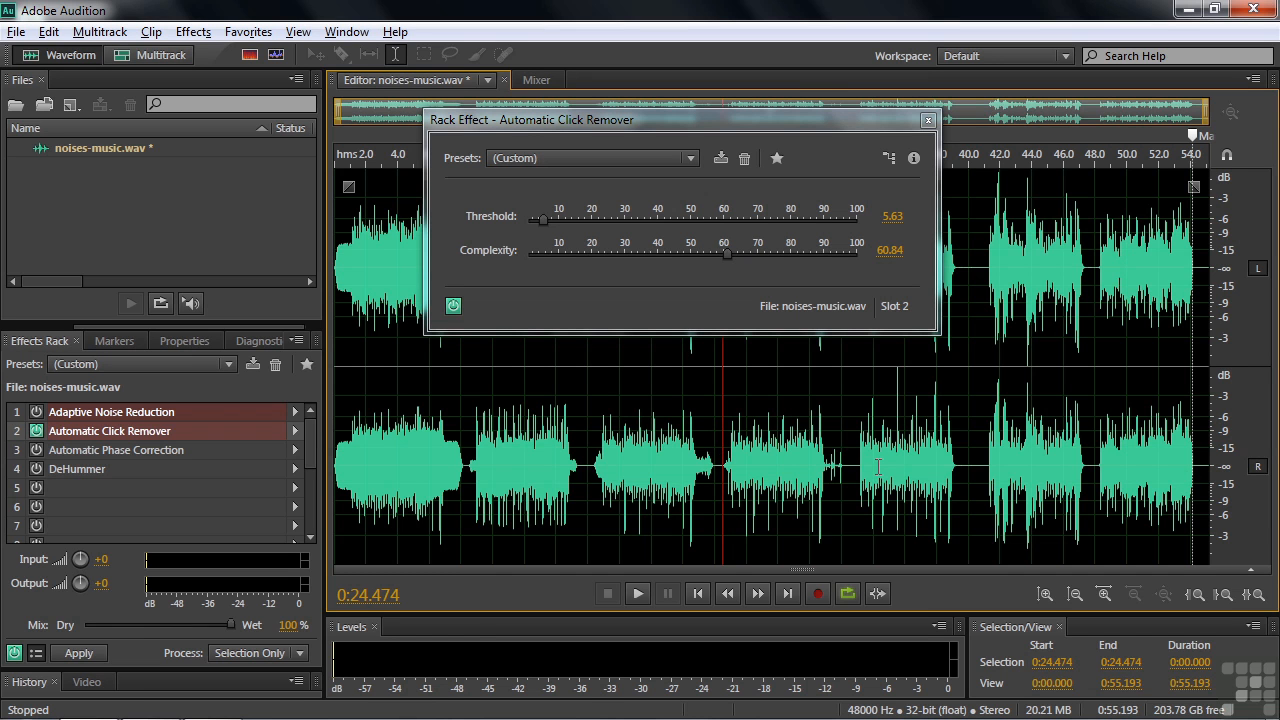
pyautogui.press('space')
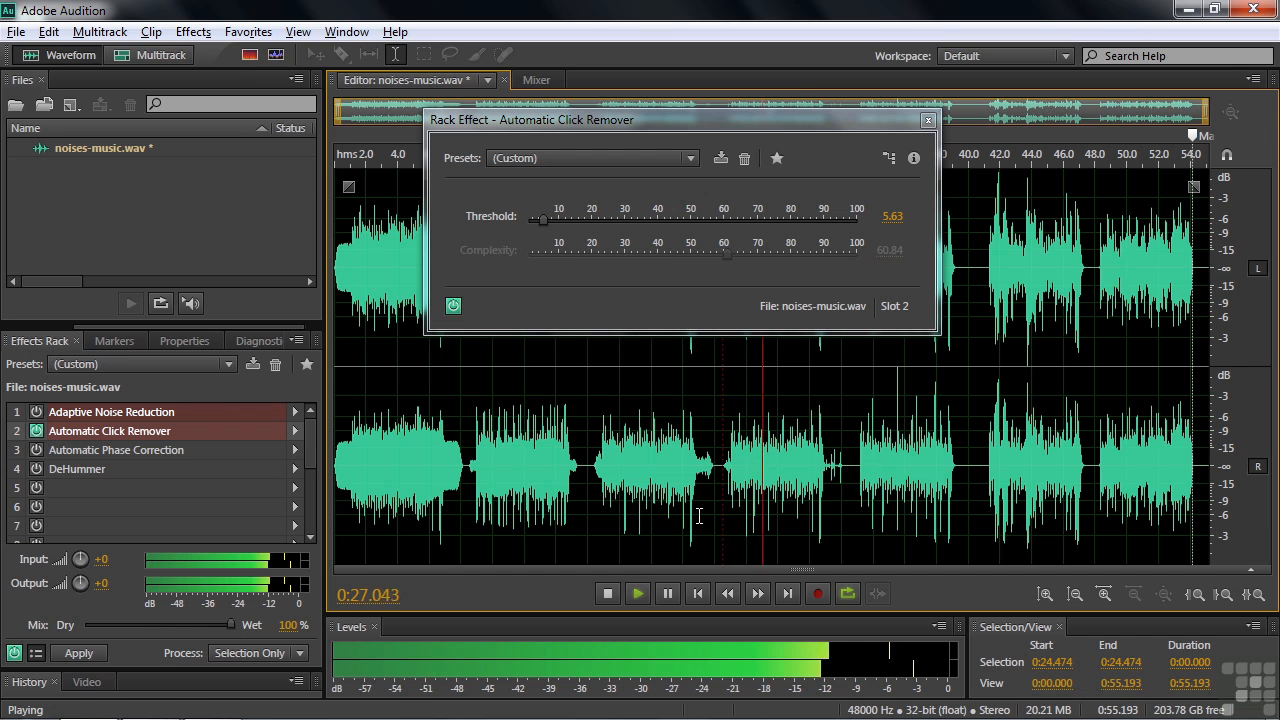
pyautogui.press('space')
pyautogui.click(862, 470)
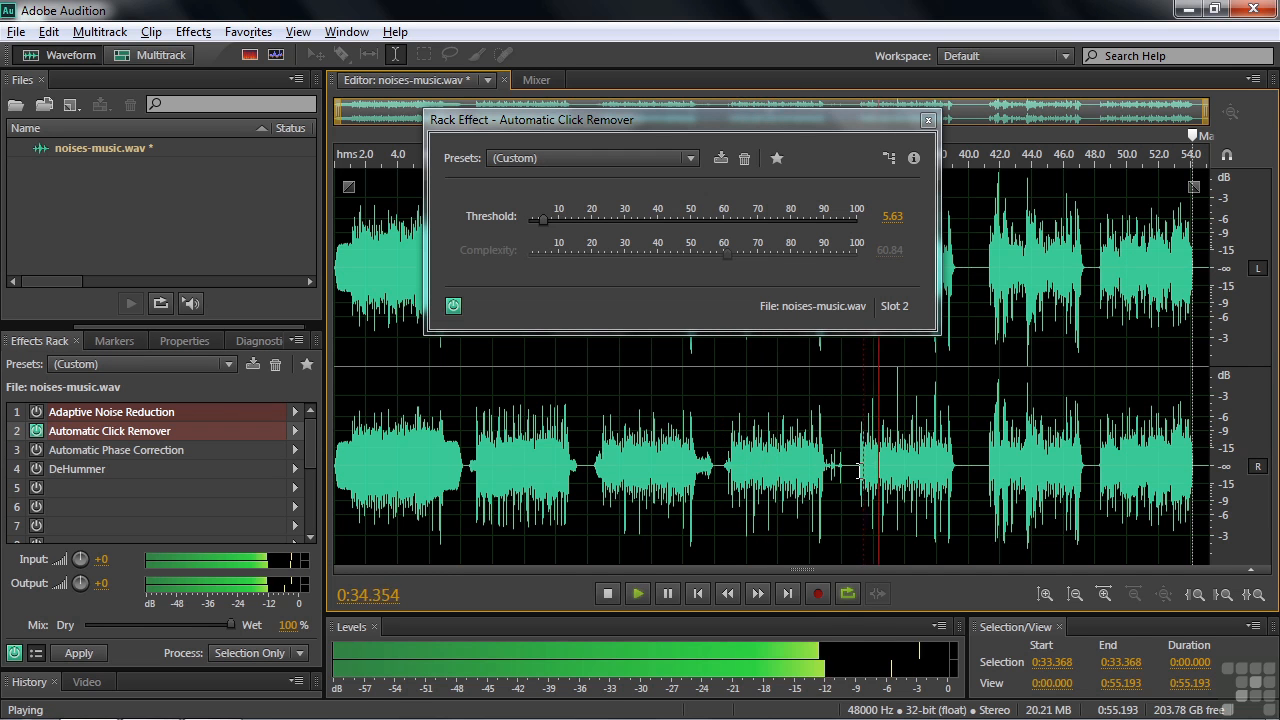
pyautogui.press('space')
pyautogui.click(913, 465)
pyautogui.press('space')
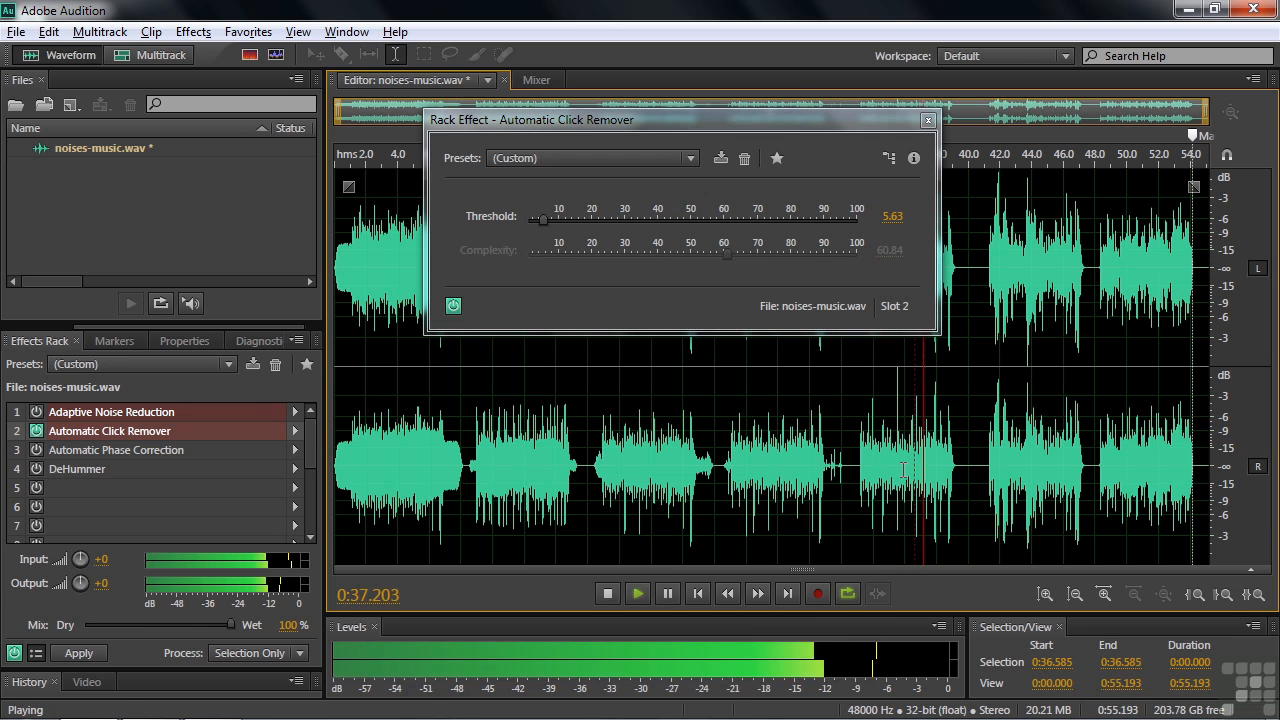
pyautogui.press('space')
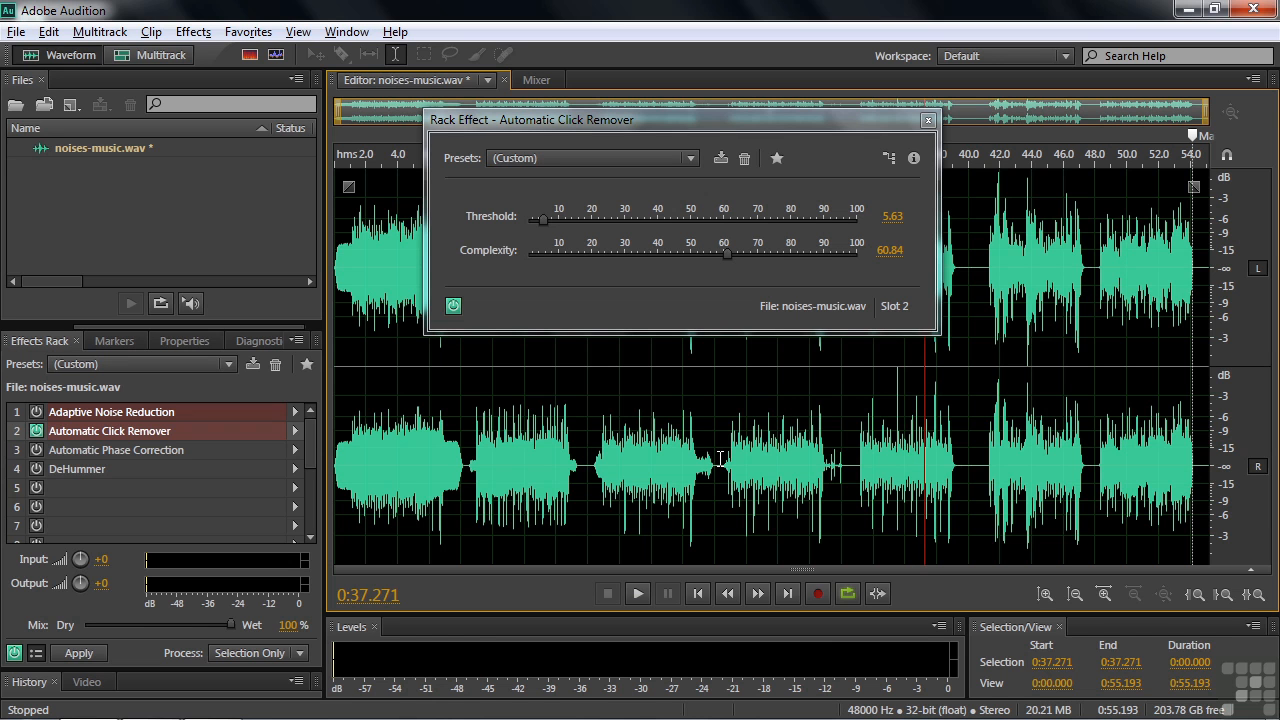
pyautogui.click(726, 461)
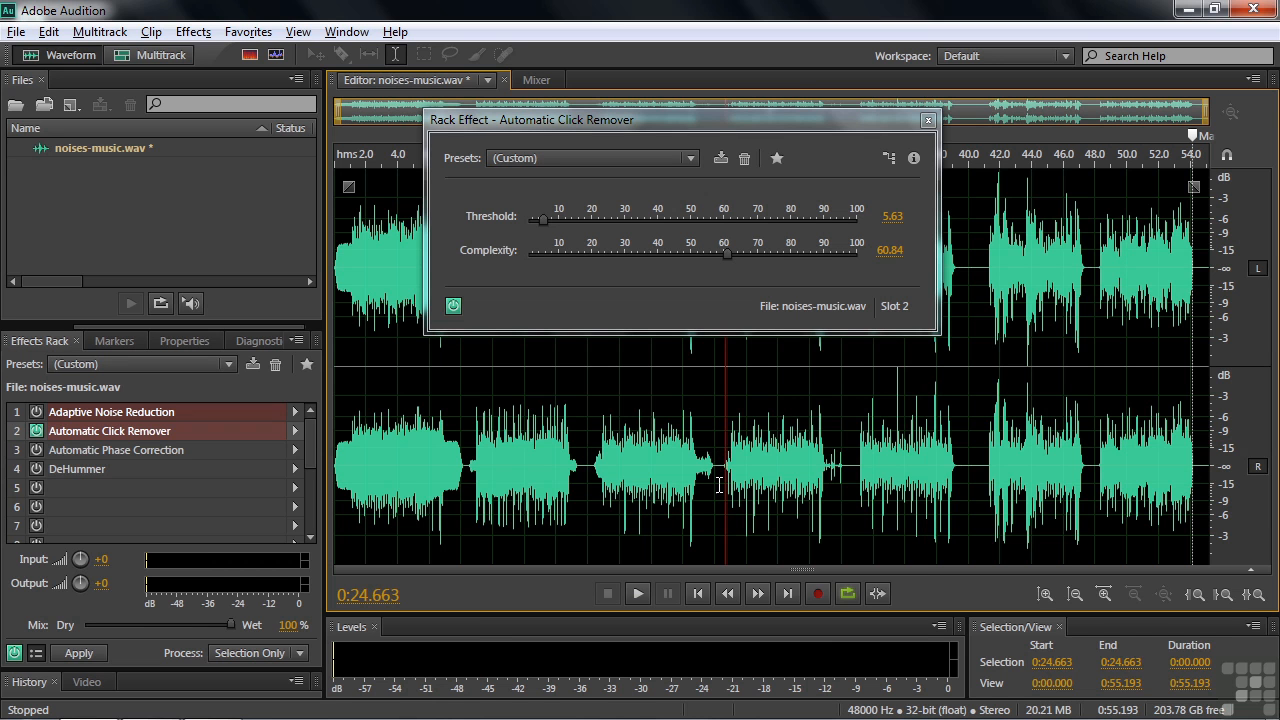
pyautogui.press('space')
pyautogui.press('space')
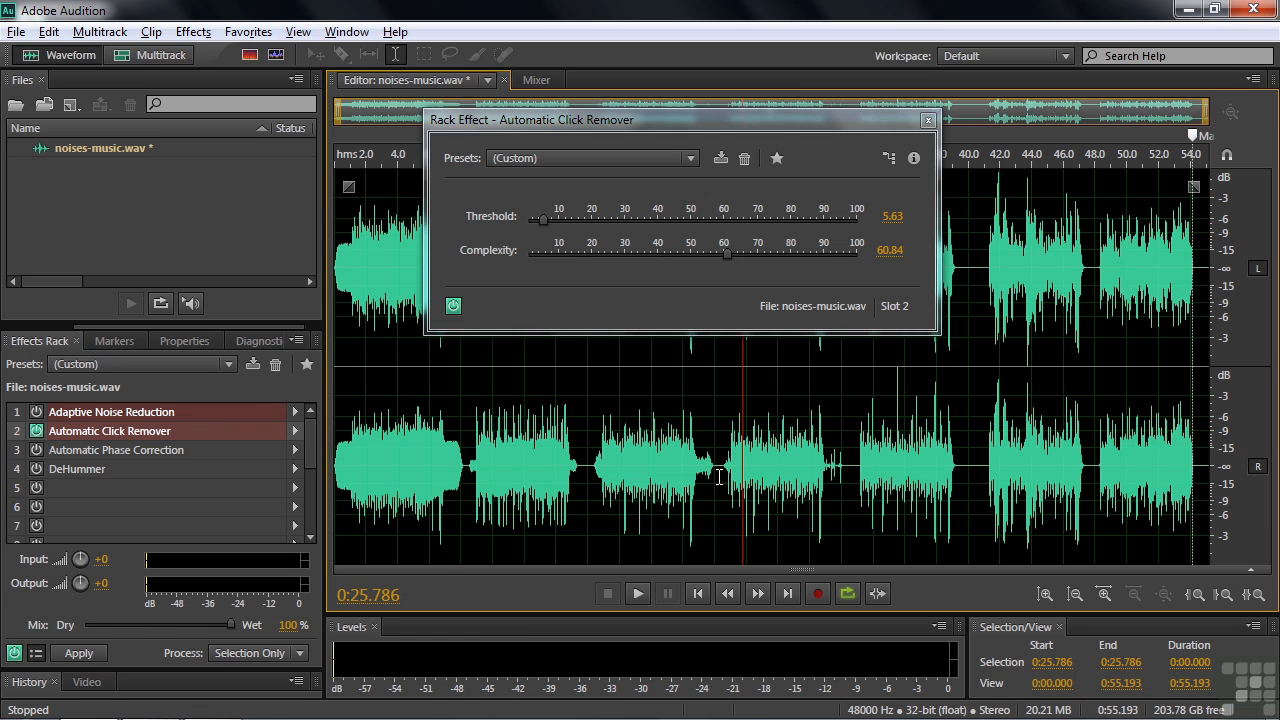
# Close Click Remover, toggle it off, and enable Automatic Phase Correction at its Default settings
pyautogui.click(927, 121)
pyautogui.click(36, 431)
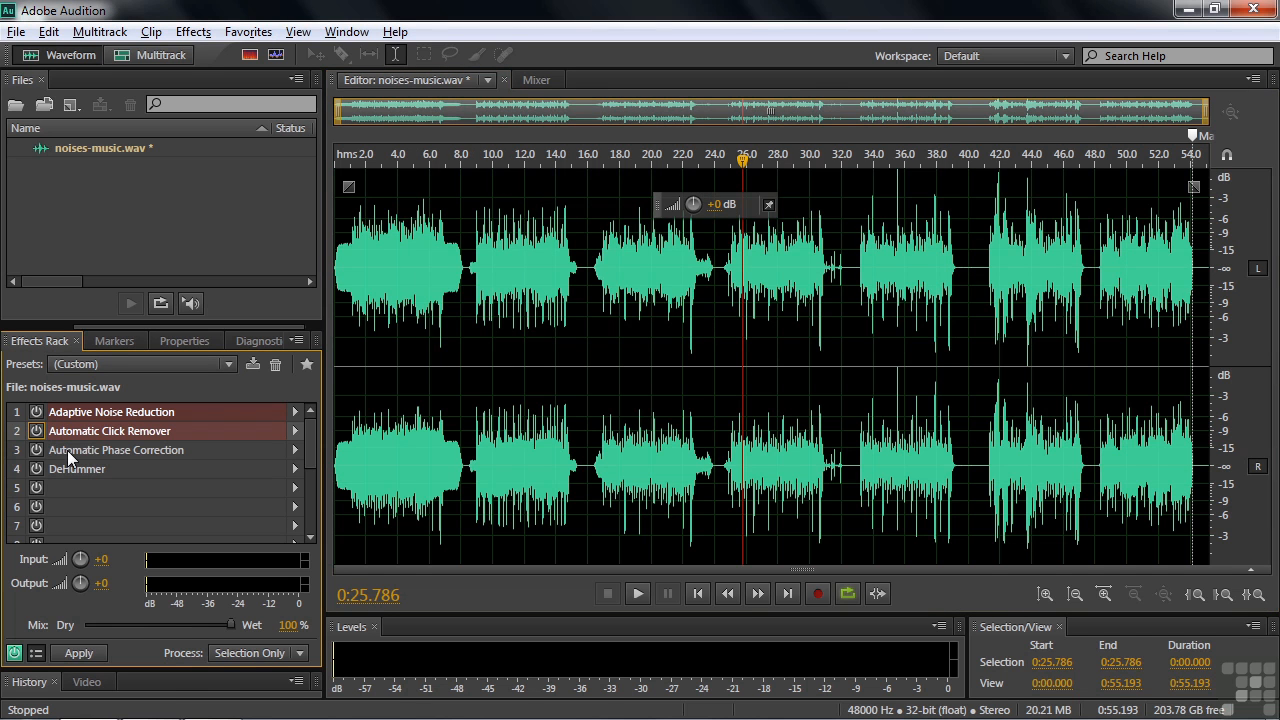
pyautogui.doubleClick(67, 450)
pyautogui.click(36, 450)
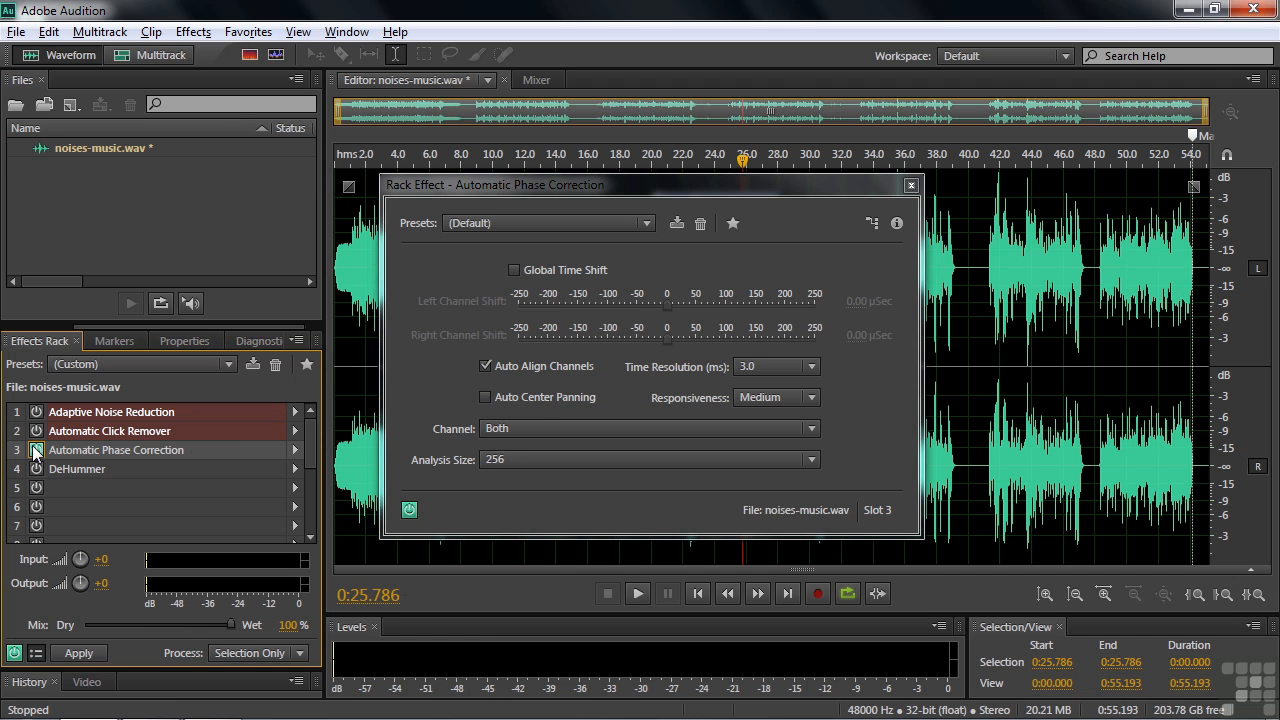
pyautogui.click(655, 184)
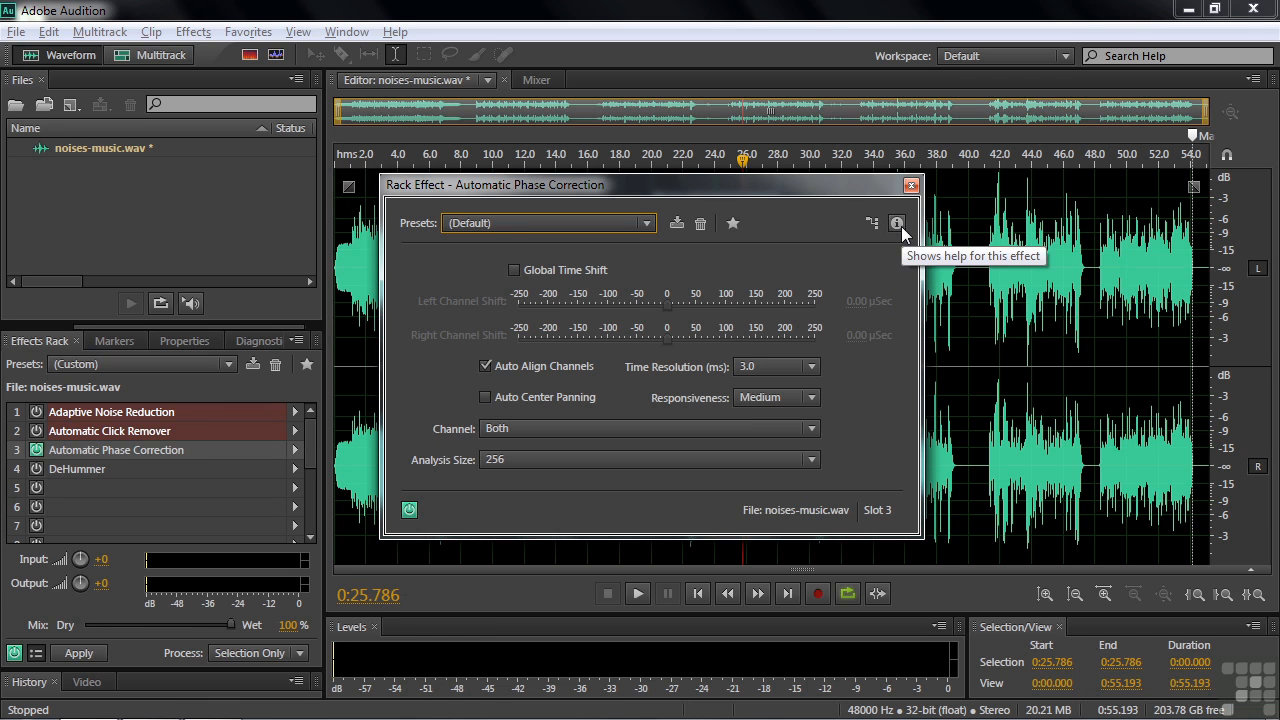
pyautogui.click(911, 185)
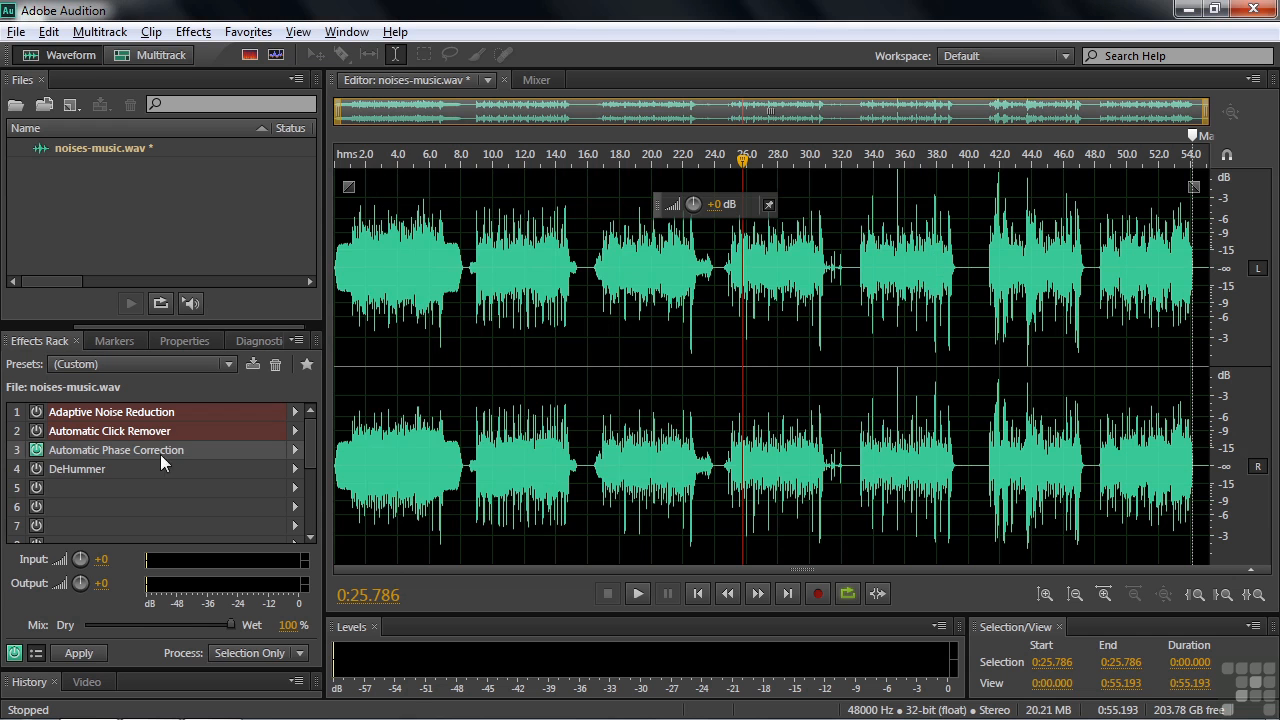
# Open DeHummer settings (60 Hz, 8 harmonics) and the Notch Filter from Filter and EQ
pyautogui.doubleClick(64, 468)
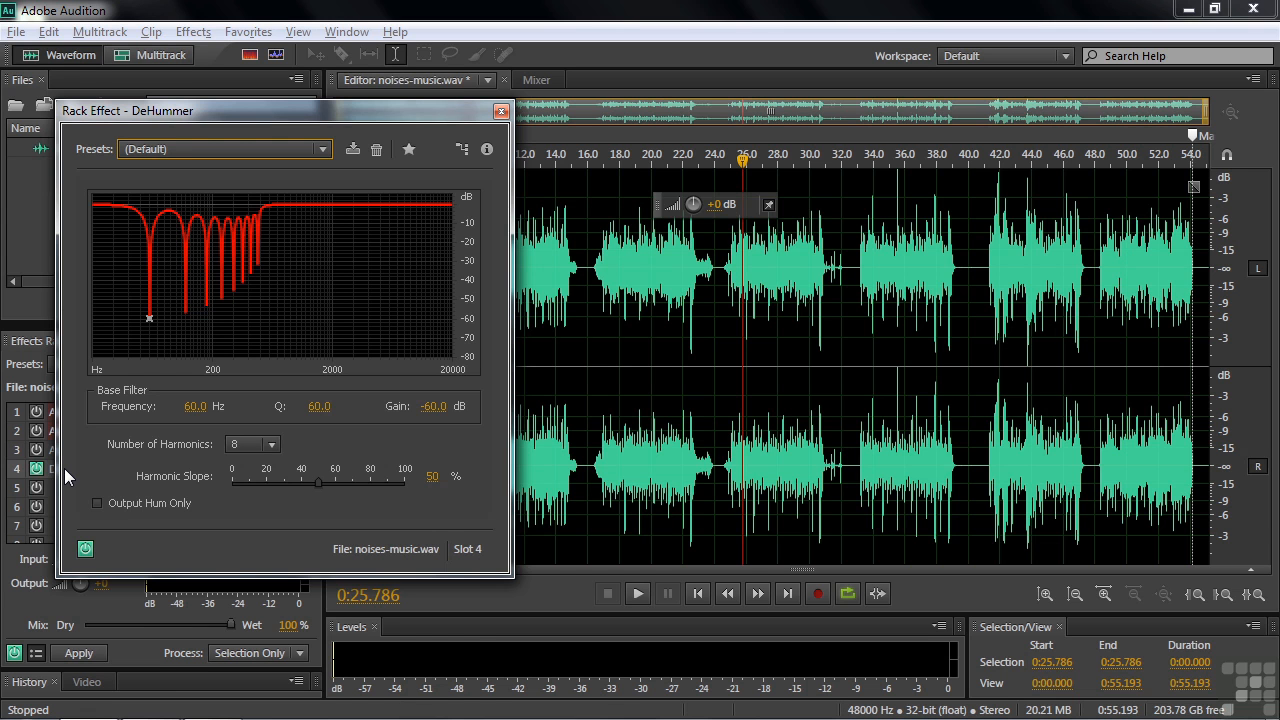
pyautogui.click(193, 32)
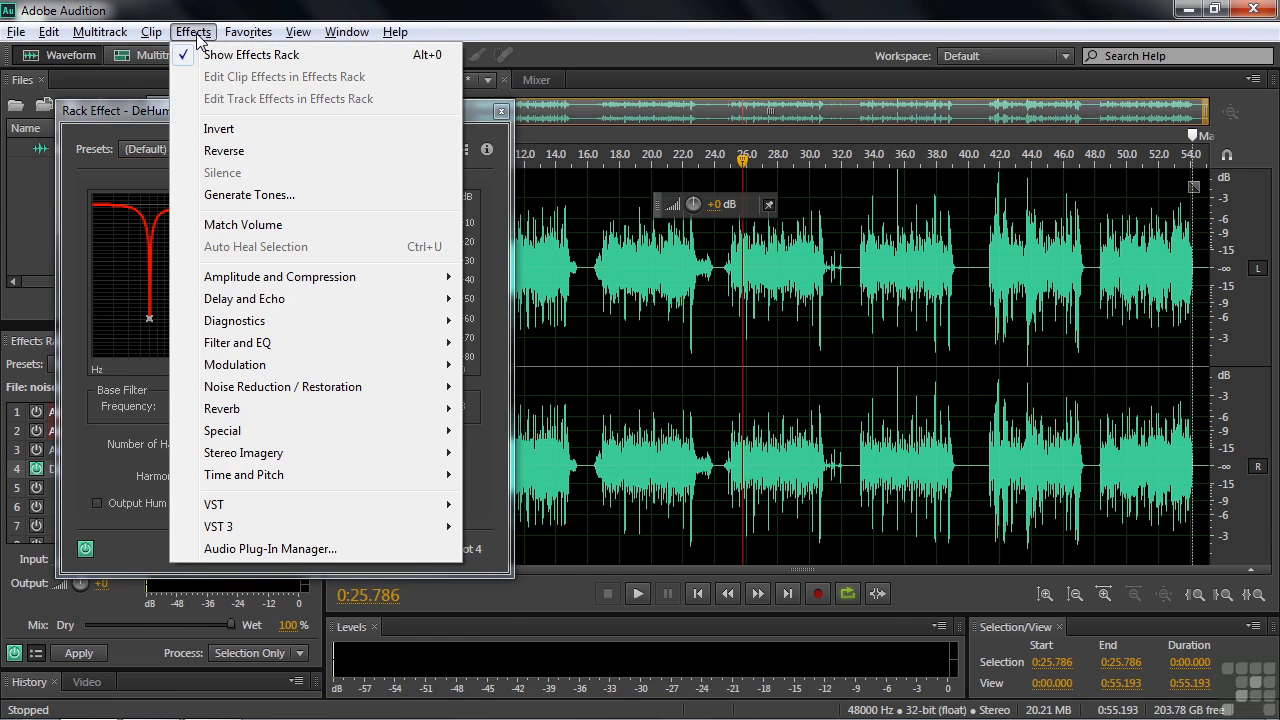
pyautogui.moveTo(278, 344)
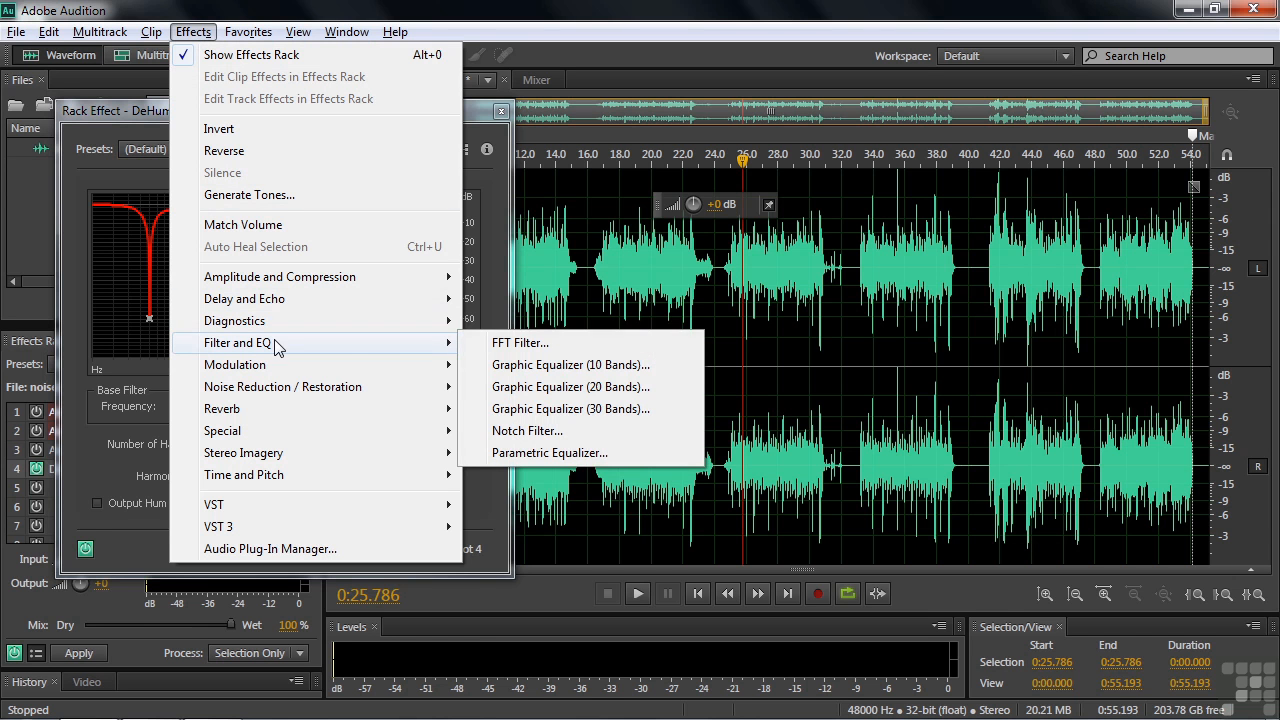
pyautogui.click(521, 440)
pyautogui.moveTo(593, 106); pyautogui.dragTo(807, 106)
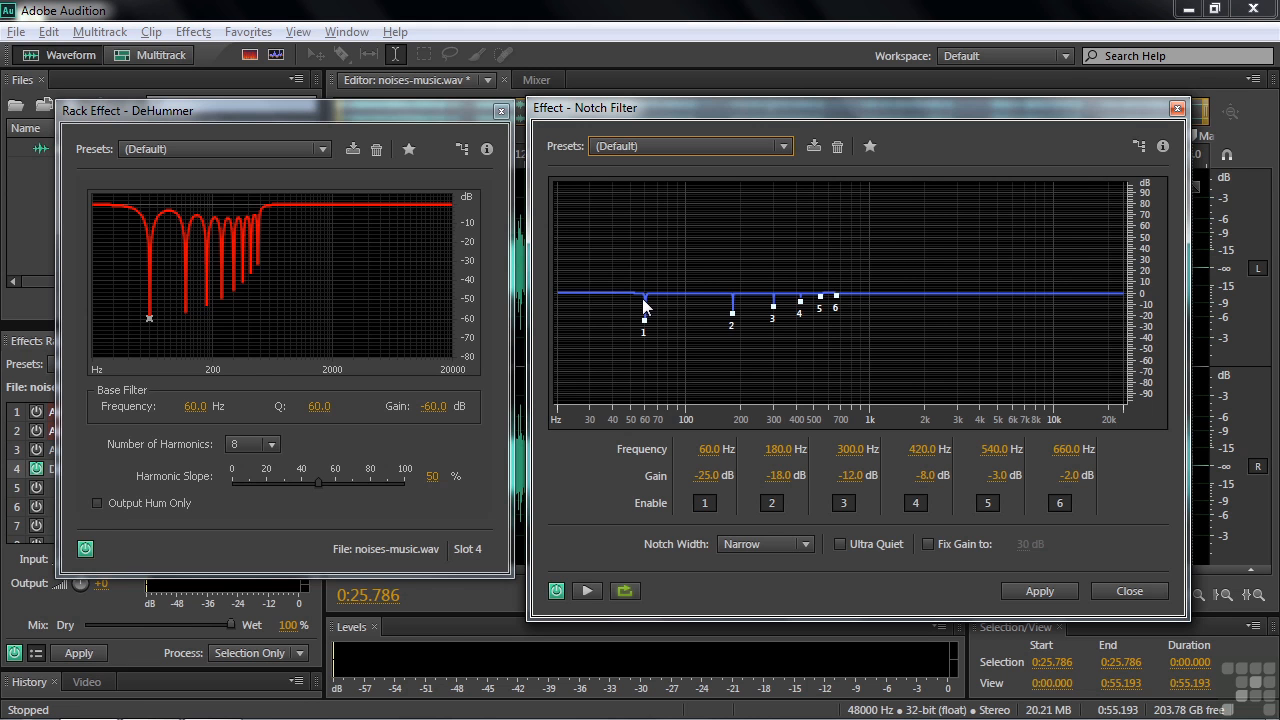
pyautogui.click(805, 543)
pyautogui.click(790, 590)
pyautogui.click(815, 549)
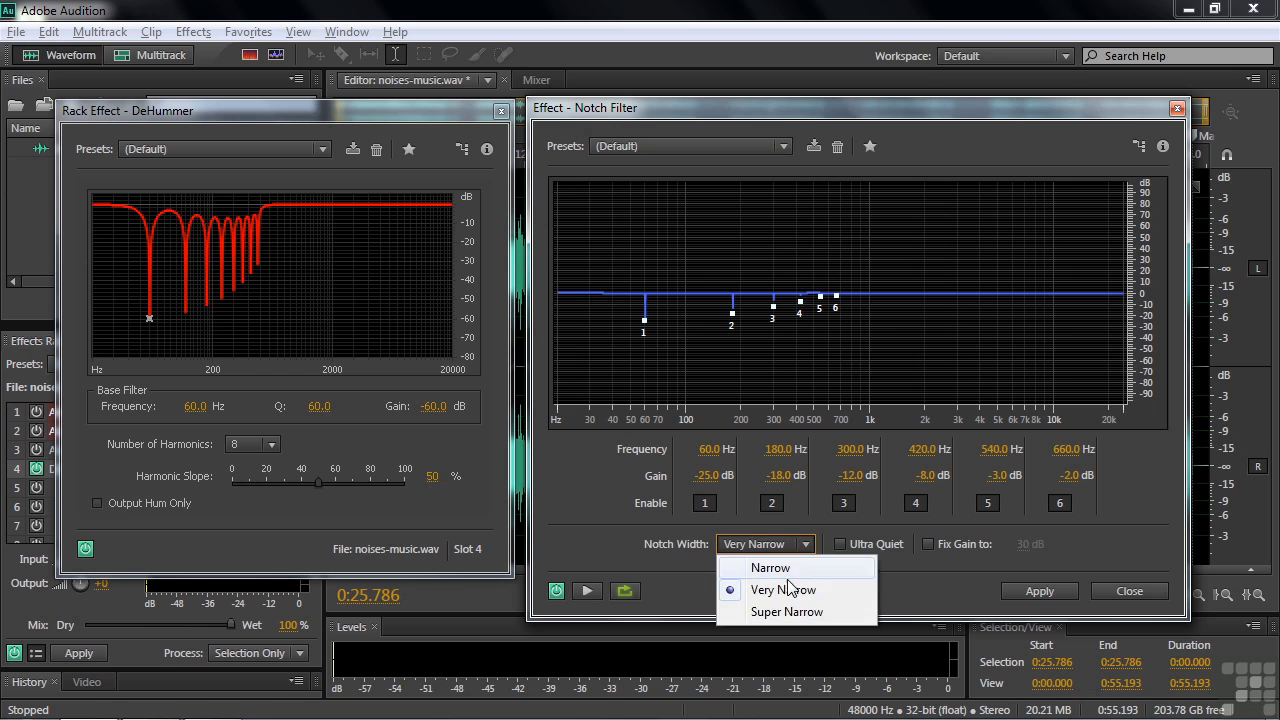
pyautogui.click(786, 610)
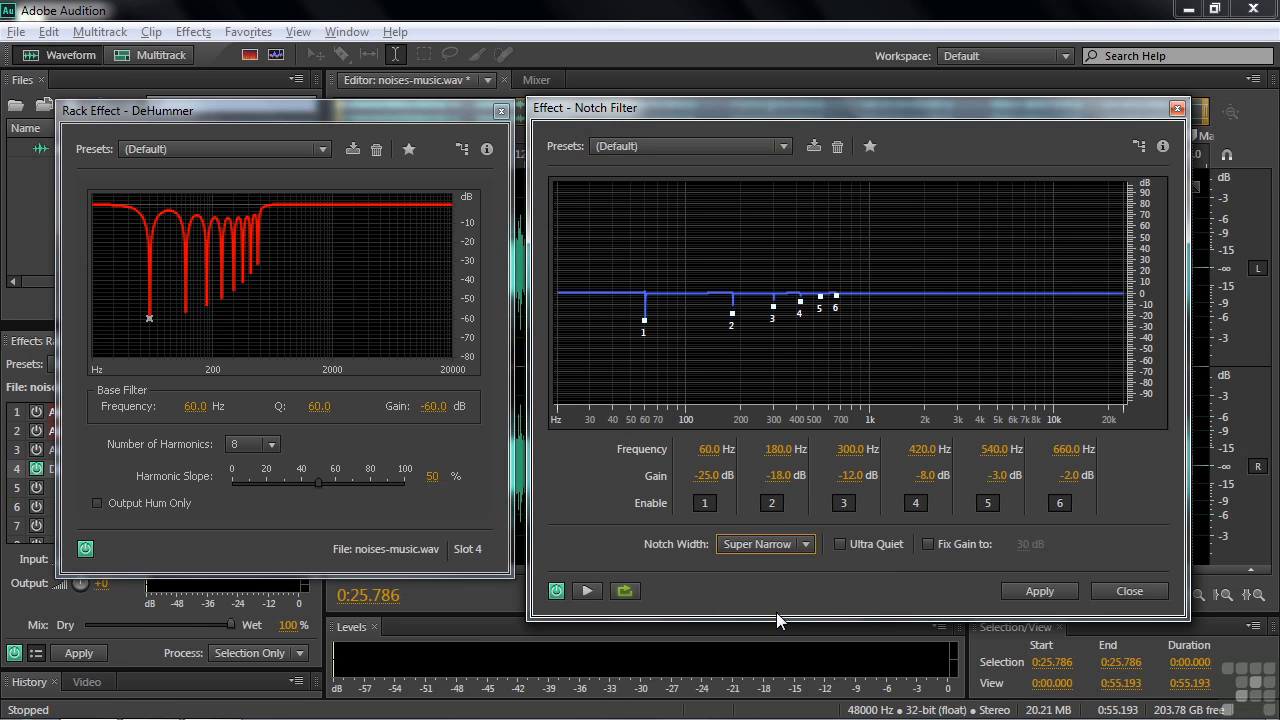
pyautogui.click(806, 545)
pyautogui.click(790, 568)
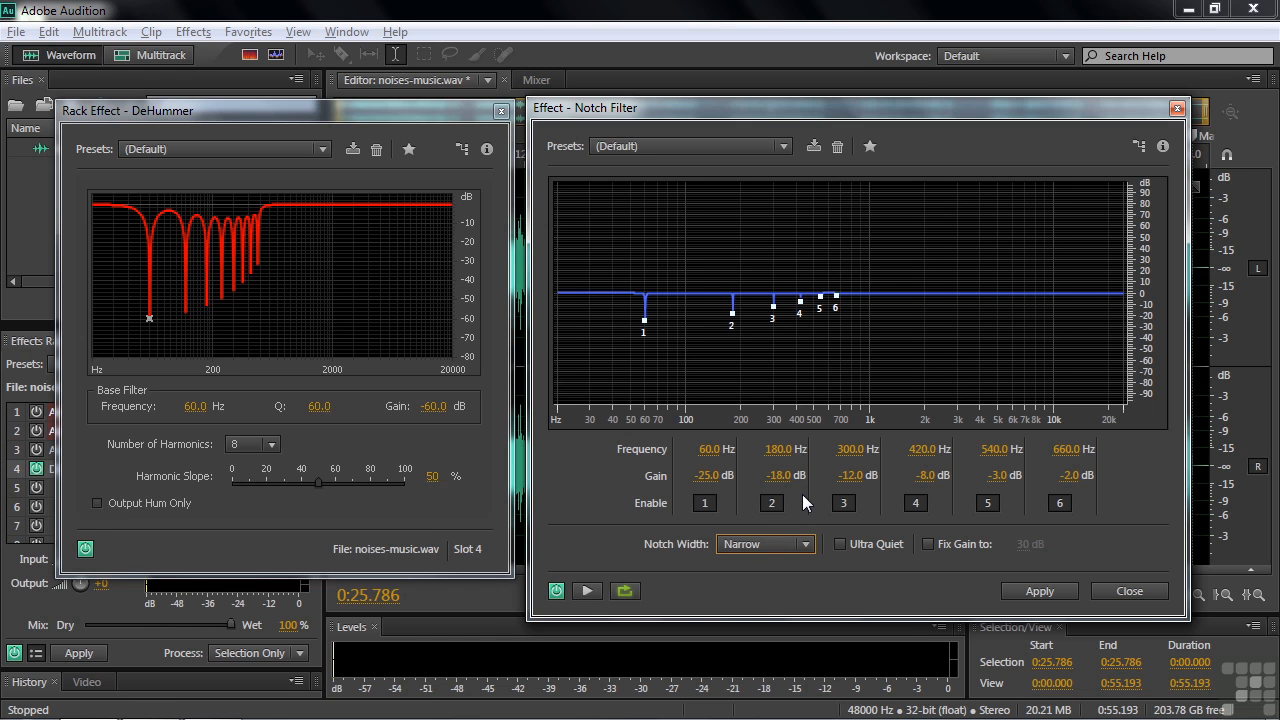
pyautogui.click(291, 115)
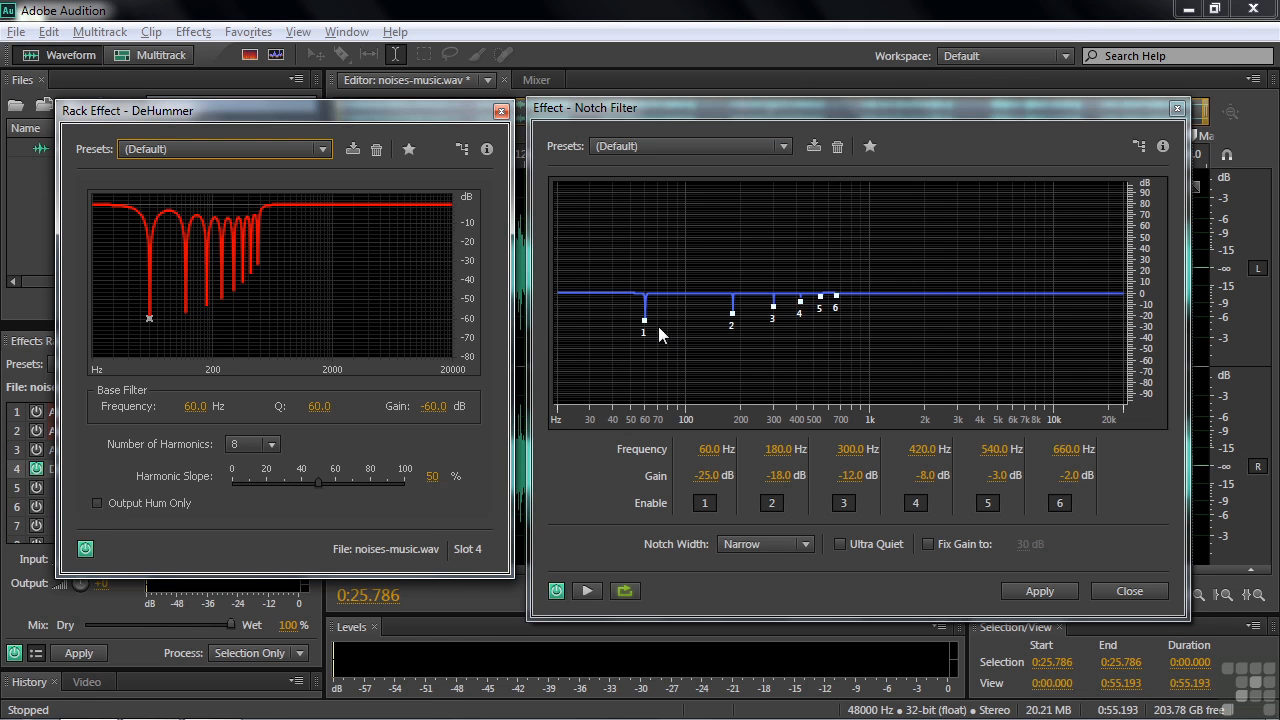
# Select the 60 Hz DeHummer point, raise Q to 2202.2 and set Number of Harmonics to 6
pyautogui.click(149, 316)
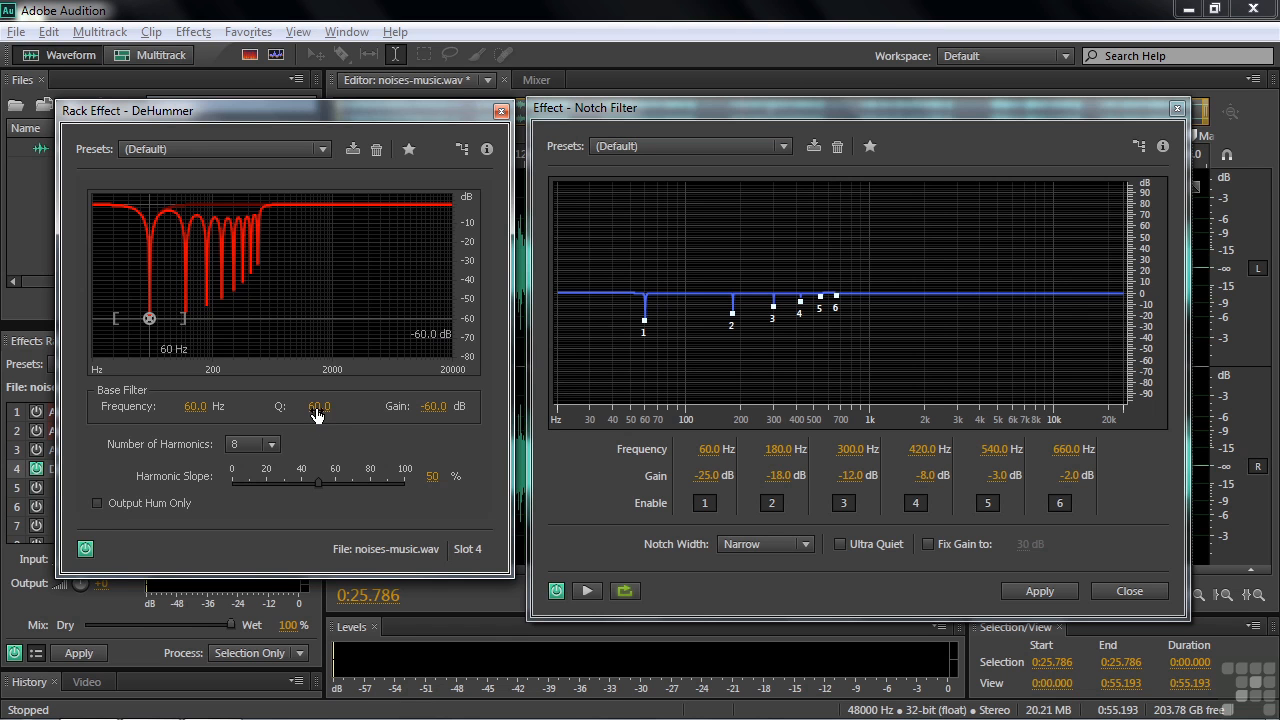
pyautogui.moveTo(316, 407); pyautogui.dragTo(275, 395)
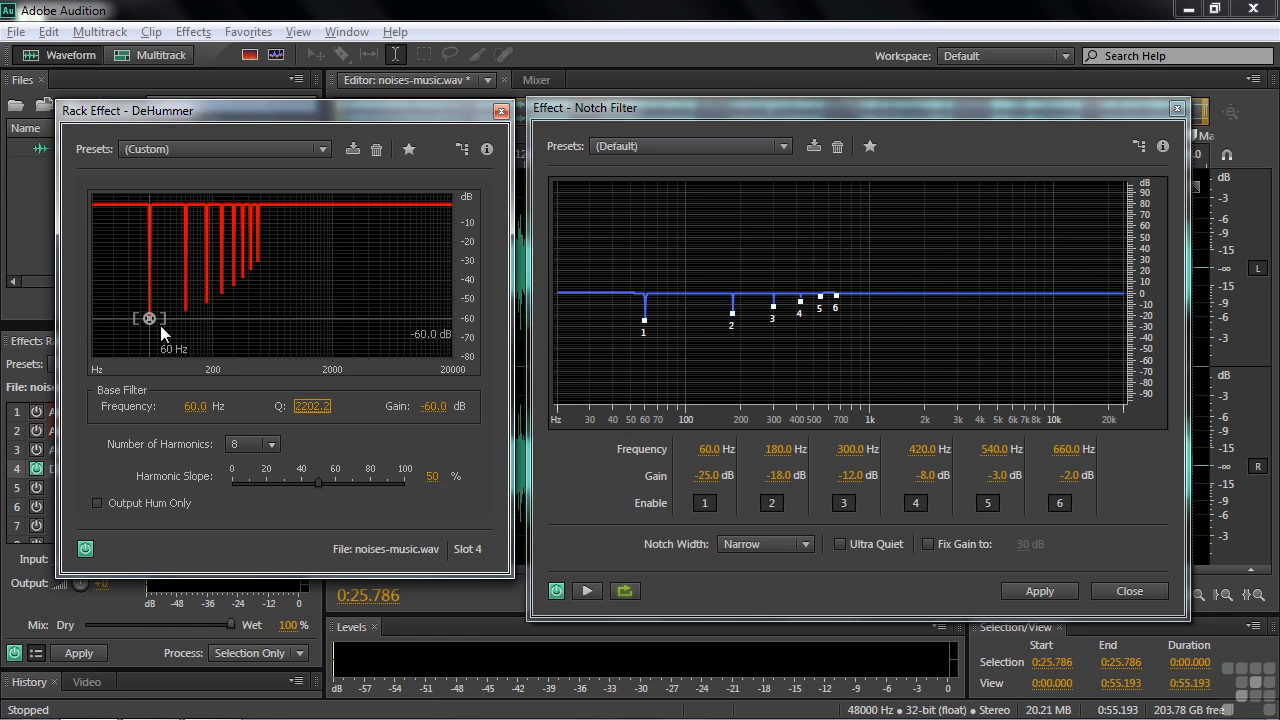
pyautogui.click(272, 444)
pyautogui.click(244, 488)
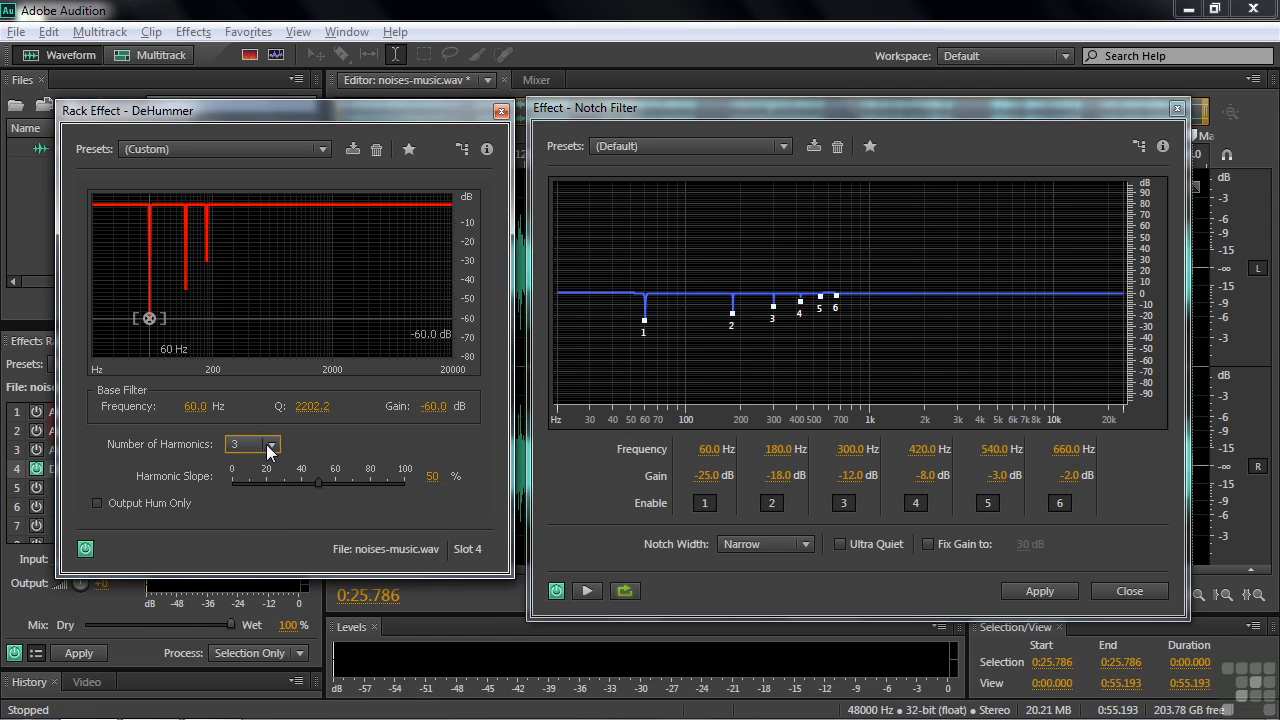
pyautogui.click(268, 448)
pyautogui.click(247, 499)
pyautogui.click(270, 446)
pyautogui.click(245, 521)
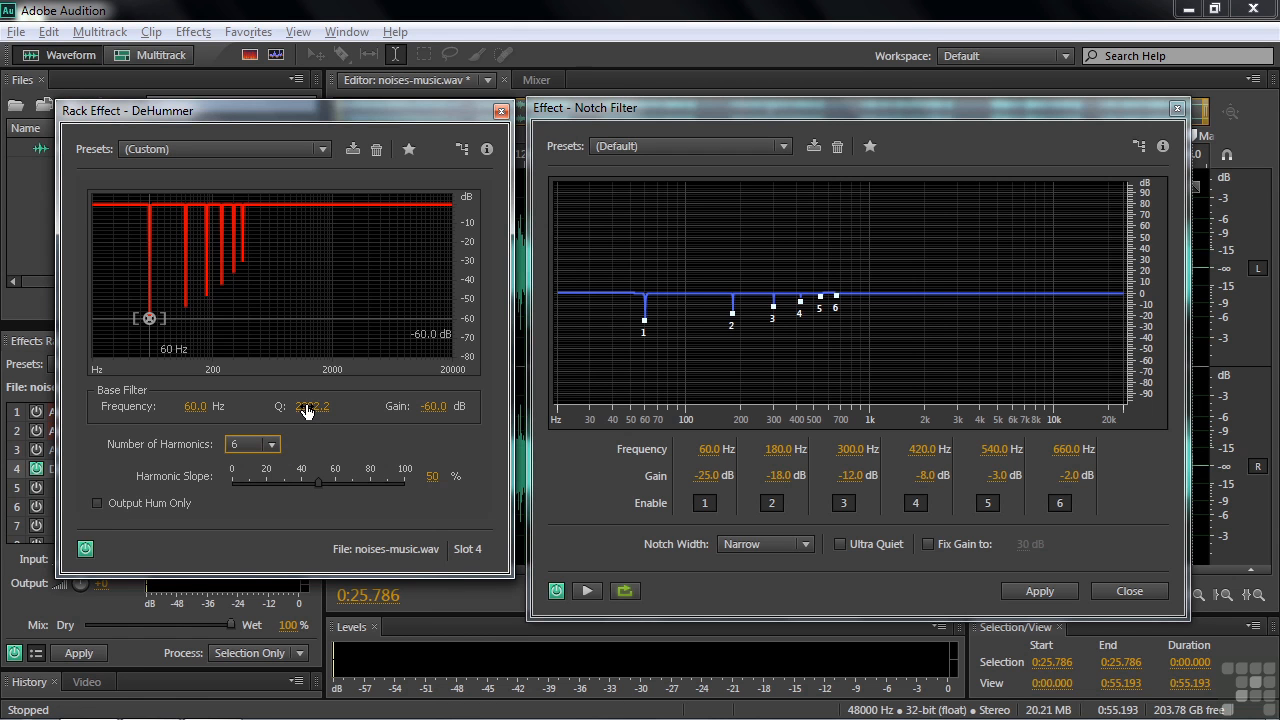
# Set Harmonic Slope to 51%, then close the Notch Filter and DeHummer windows
pyautogui.moveTo(317, 484)
pyautogui.mouseDown()
pyautogui.moveTo(251, 487)
pyautogui.moveTo(316, 490)
pyautogui.mouseUp()
pyautogui.click(1178, 112)
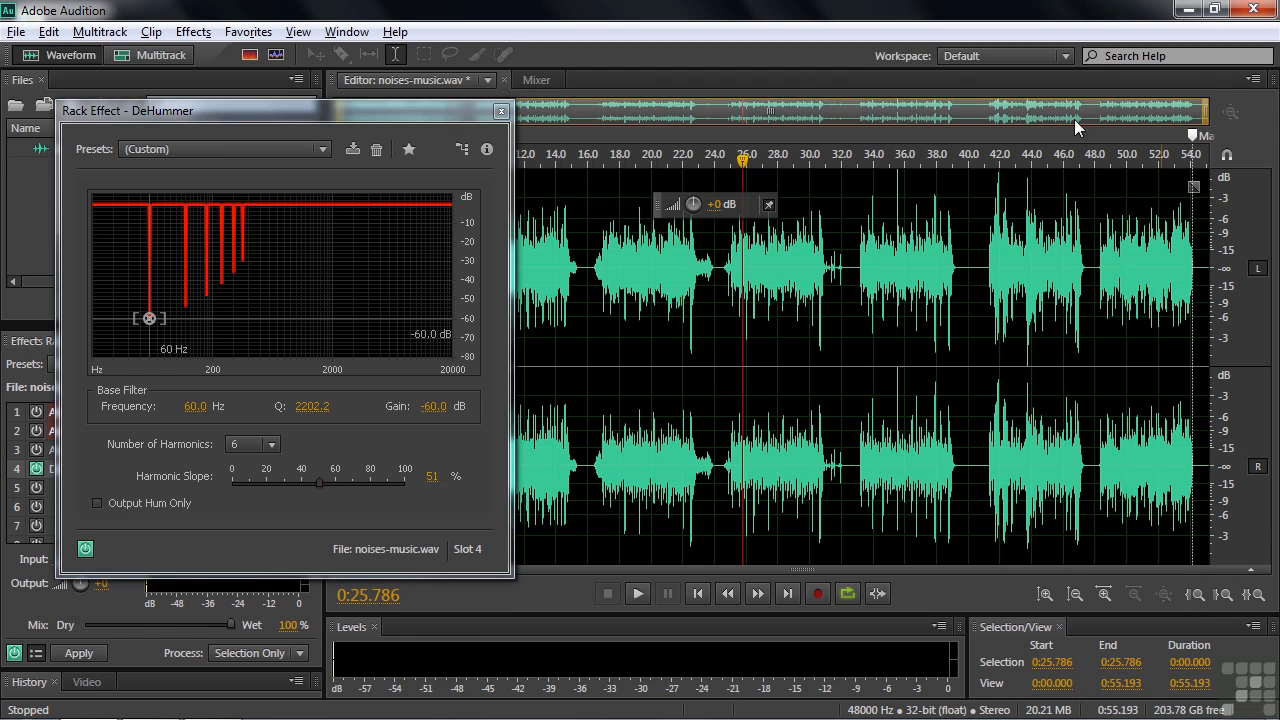
pyautogui.click(501, 112)
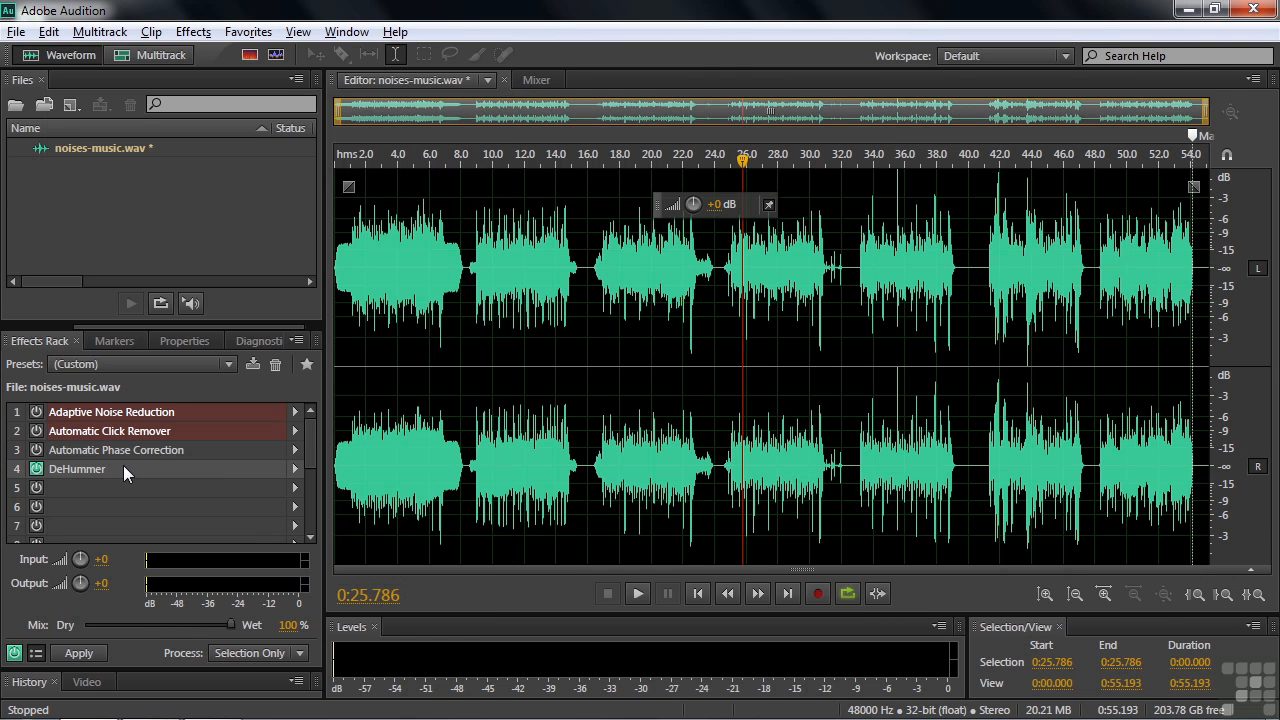